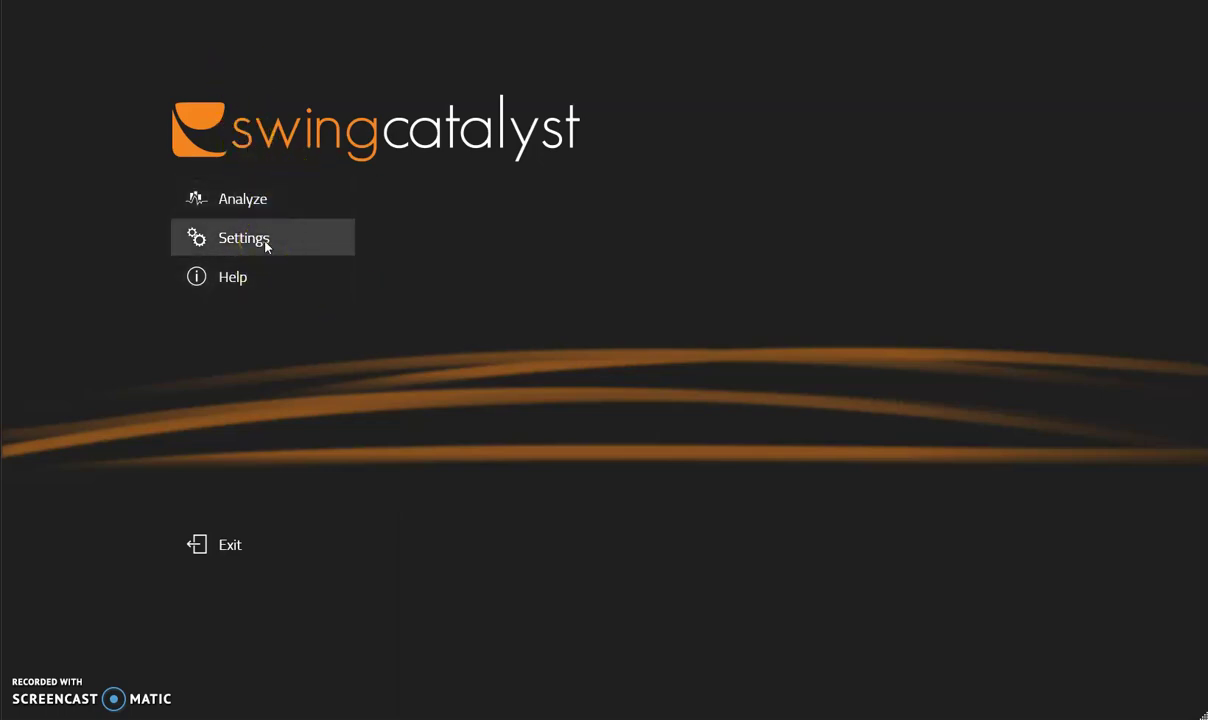
Open Settings > General to show the units, notifications and video rendering and encoding options.
{"action": "left_click", "coordinate": [262, 244]}
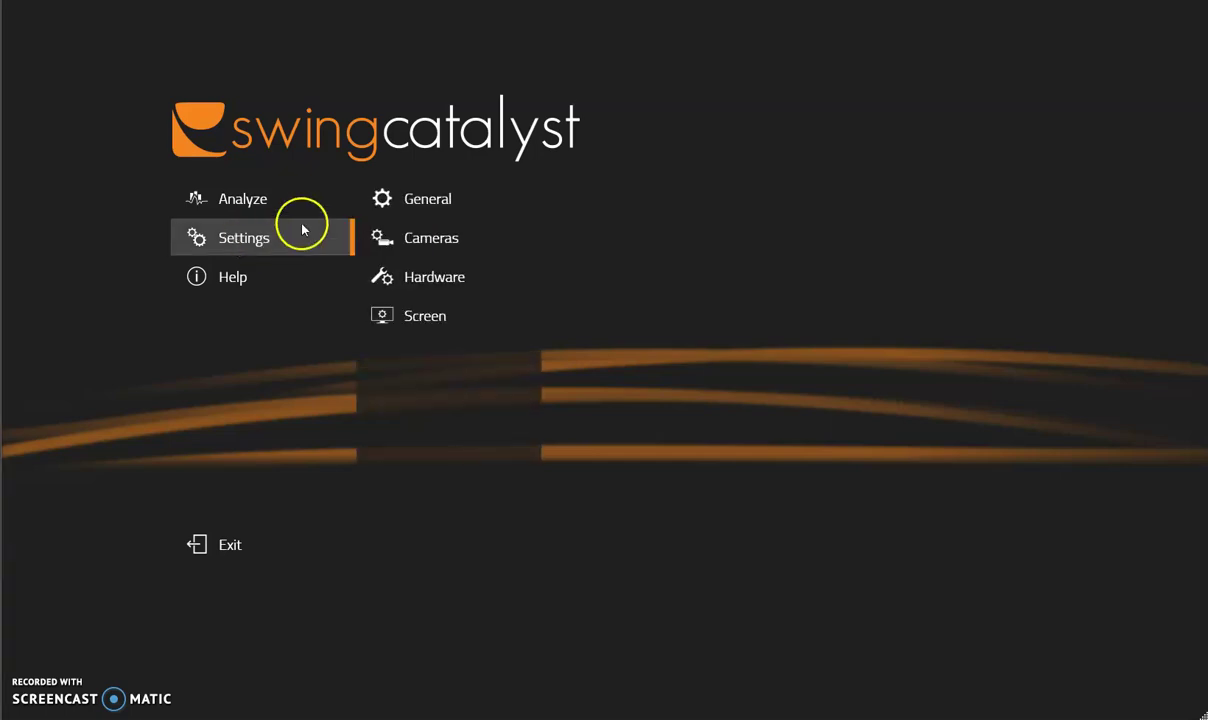
{"action": "left_click", "coordinate": [427, 210]}
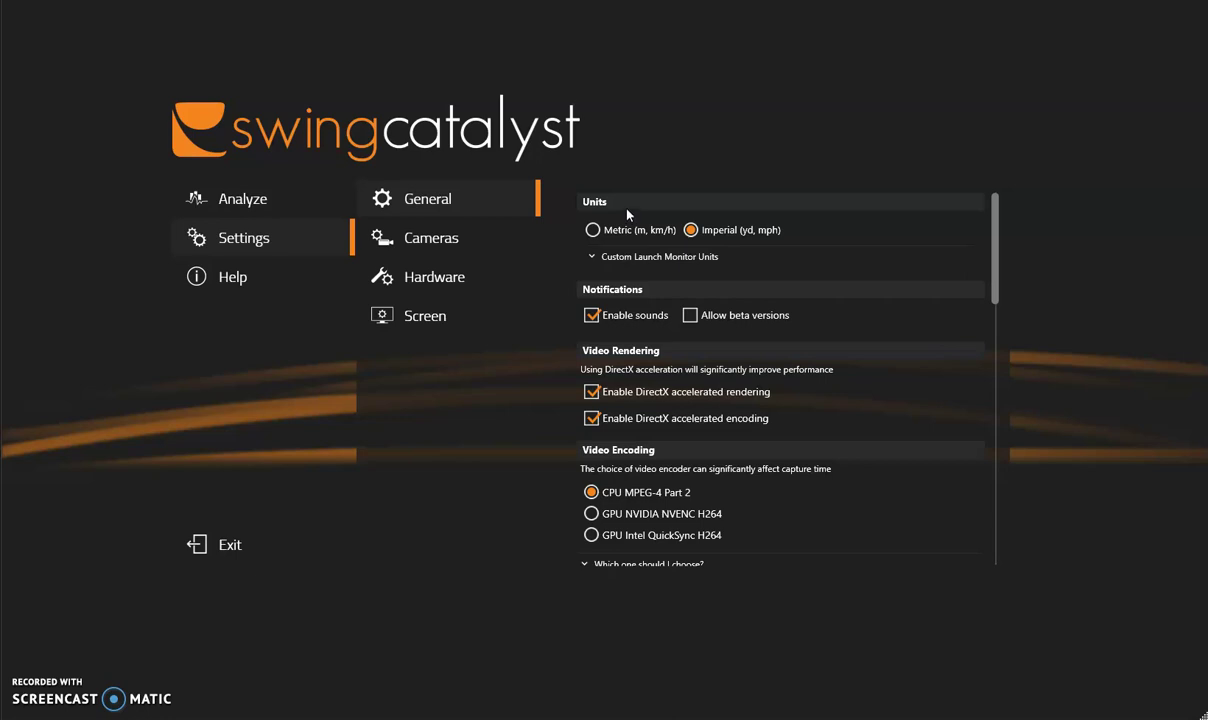
Keep Imperial units and DirectX acceleration, and switch the video encoder to GPU Intel QuickSync H264.
{"action": "left_click", "coordinate": [612, 233]}
{"action": "left_click", "coordinate": [718, 238]}
{"action": "left_click", "coordinate": [661, 283]}
{"action": "left_click", "coordinate": [596, 323]}
{"action": "left_click", "coordinate": [673, 350]}
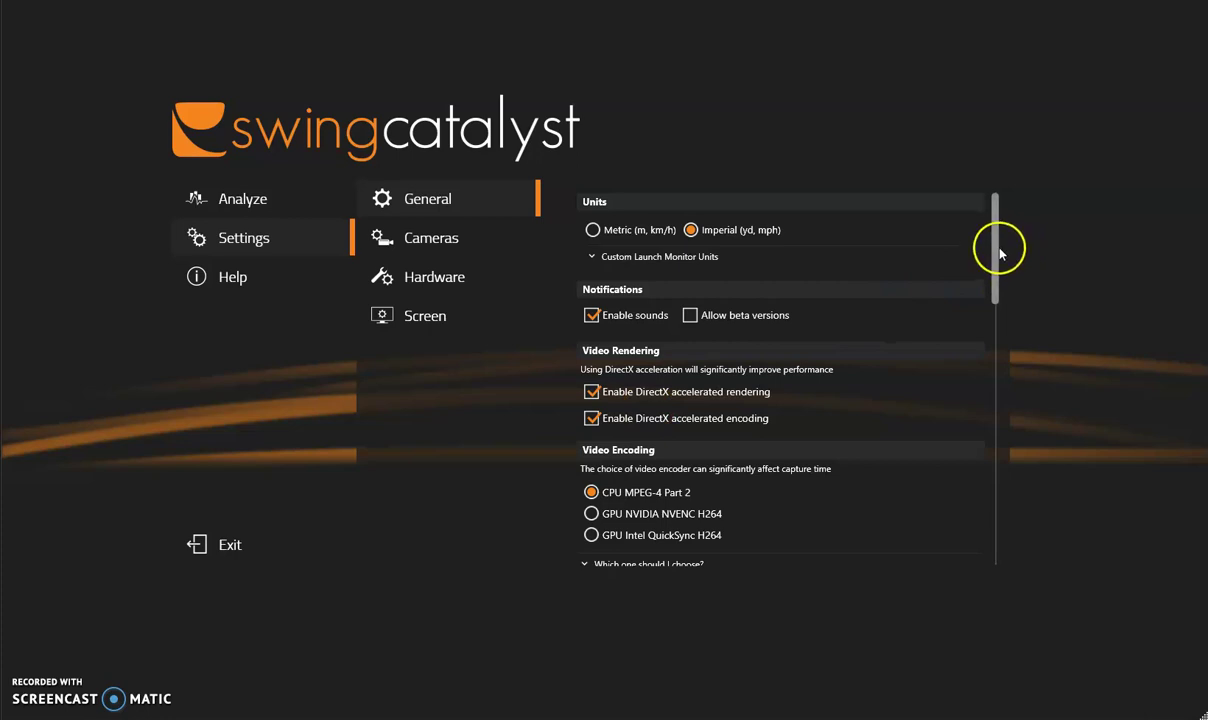
{"action": "left_click_drag", "start_coordinate": [996, 270], "coordinate": [998, 303]}
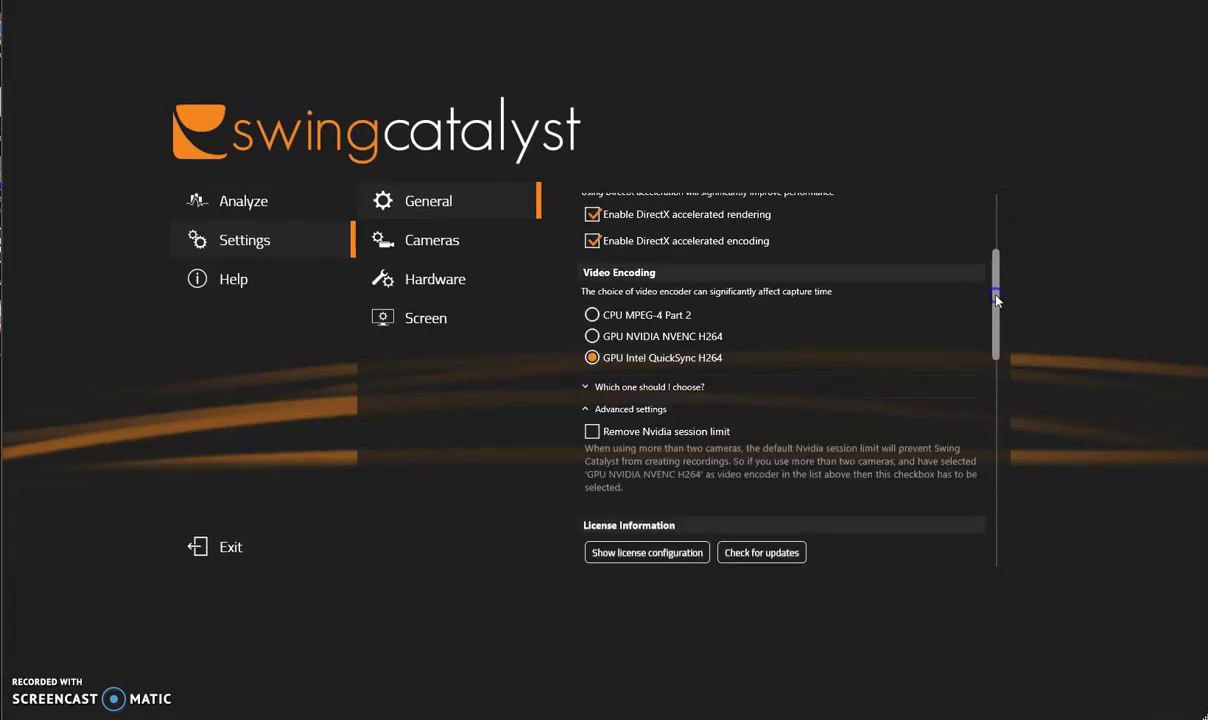
{"action": "left_click_drag", "start_coordinate": [997, 302], "coordinate": [996, 304]}
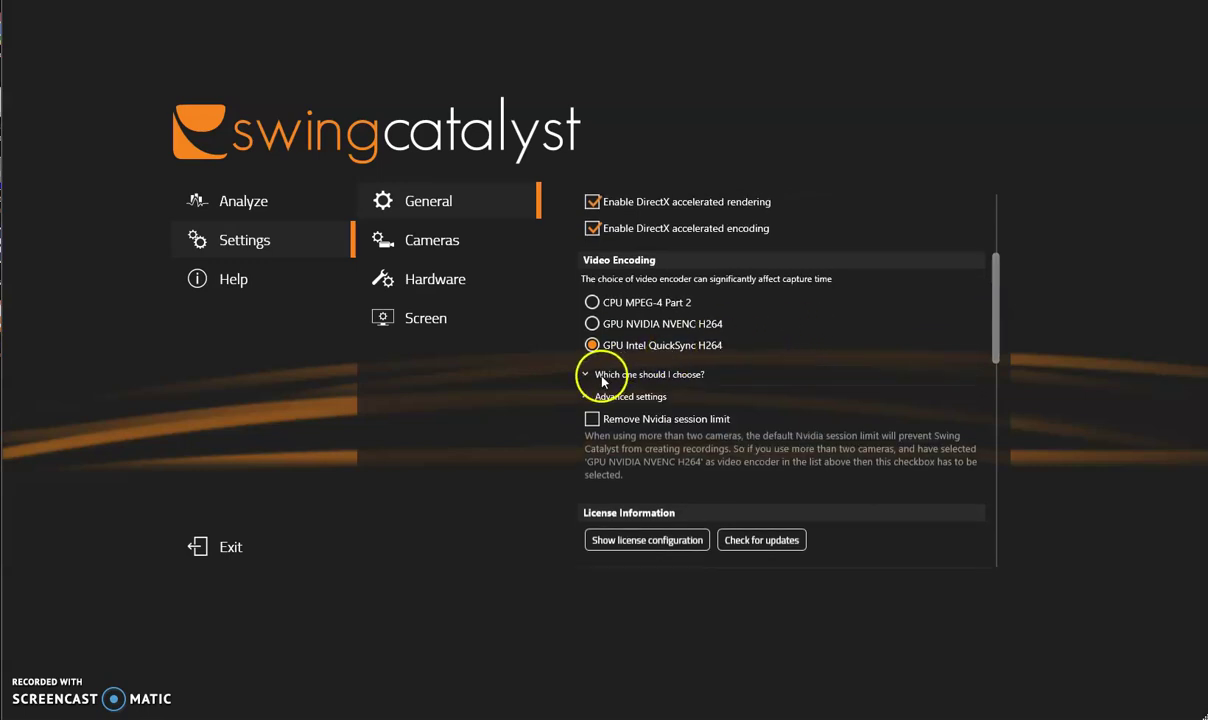
Expand 'Which one should I choose?' to show the encoder frame-rate test chart.
{"action": "left_click", "coordinate": [588, 375]}
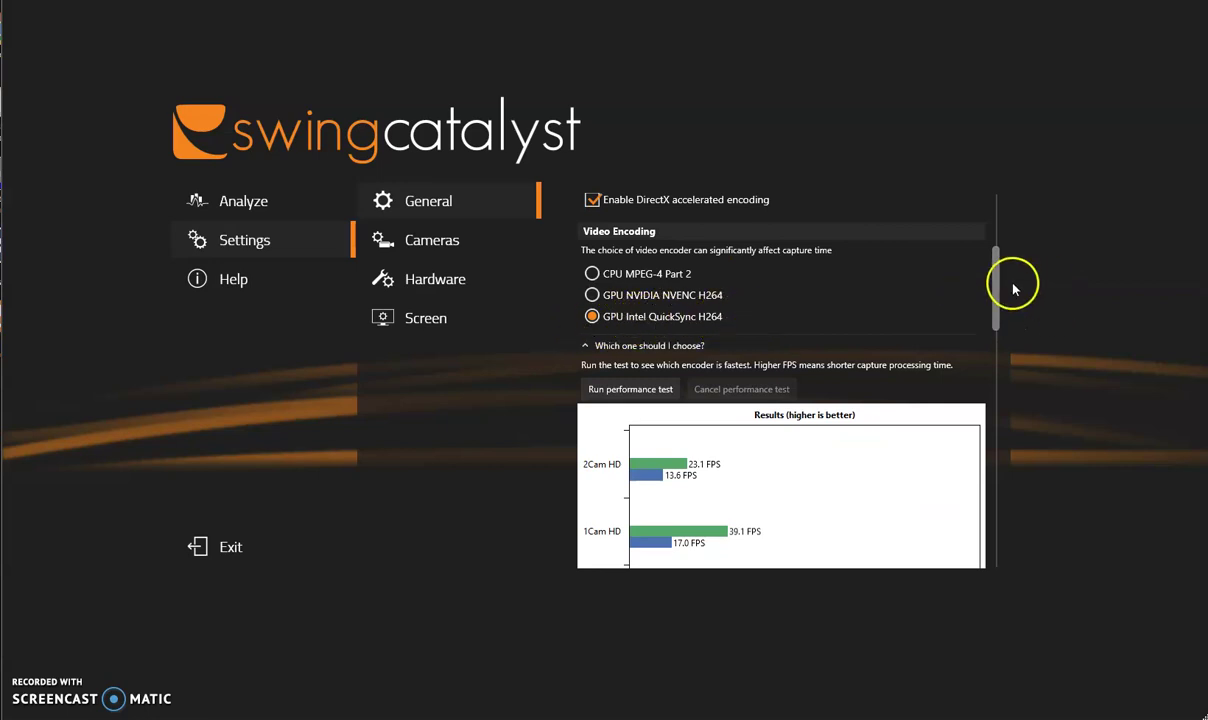
{"action": "left_click_drag", "start_coordinate": [1000, 280], "coordinate": [995, 390]}
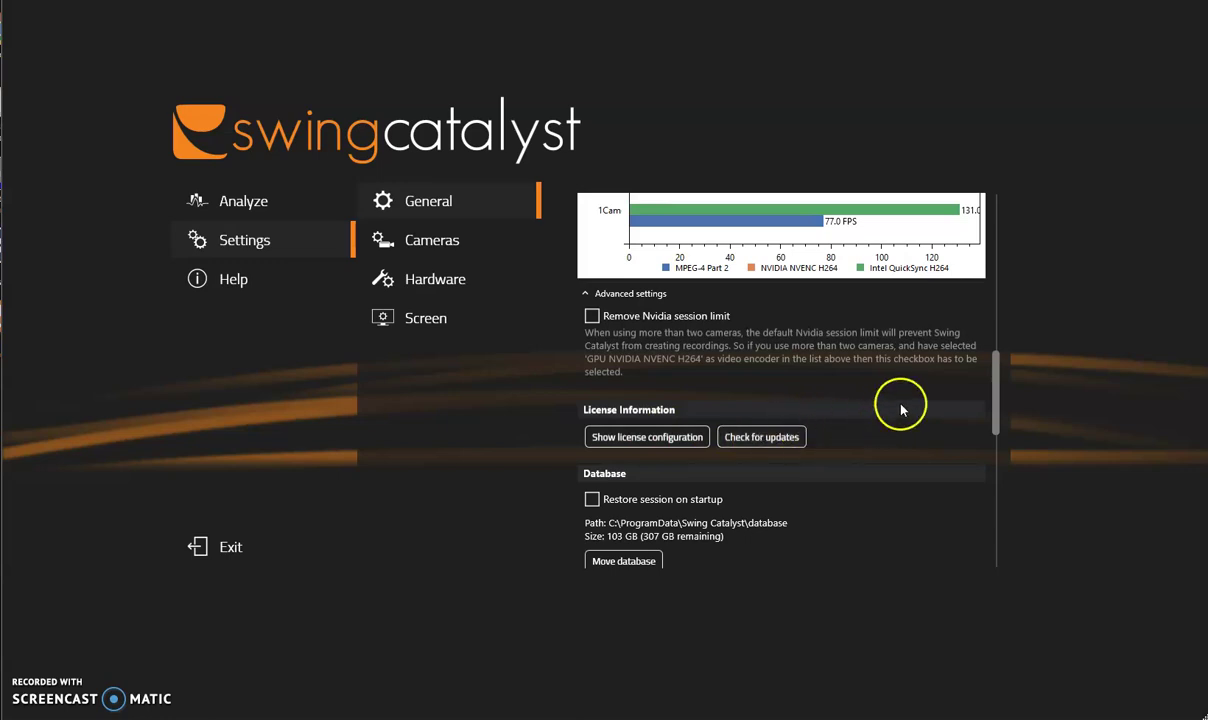
{"action": "left_click_drag", "start_coordinate": [997, 370], "coordinate": [996, 406]}
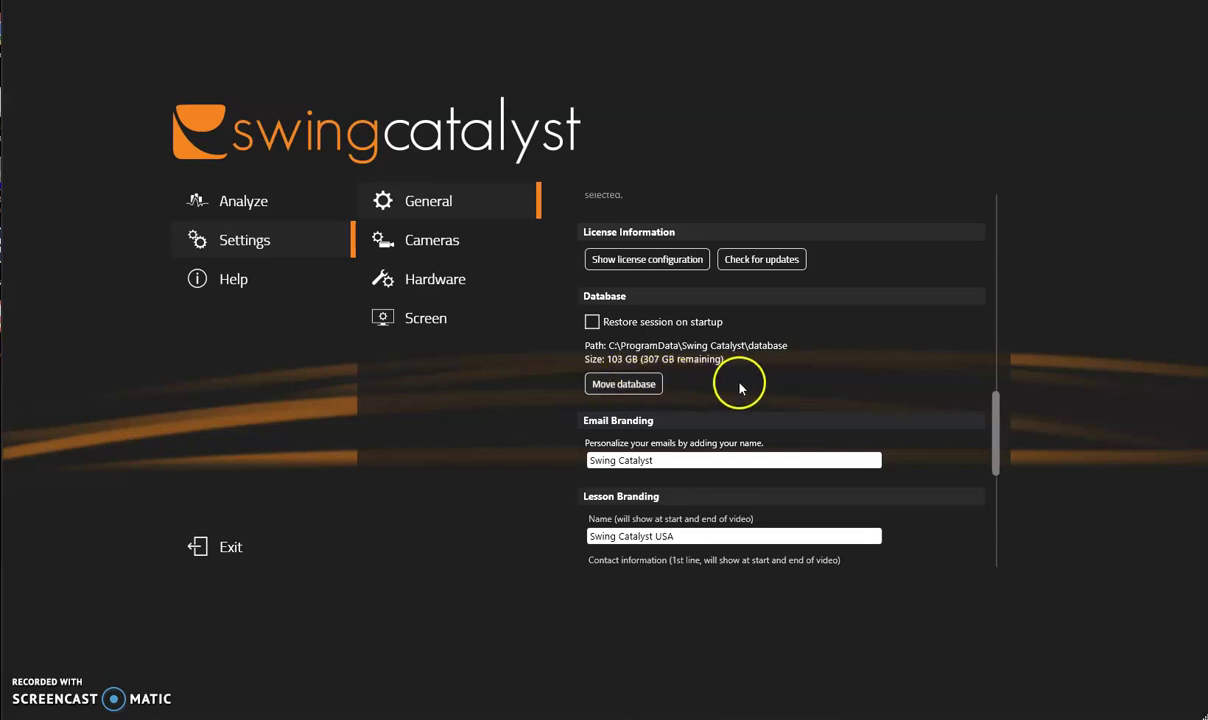
{"action": "left_click_drag", "start_coordinate": [998, 416], "coordinate": [998, 452]}
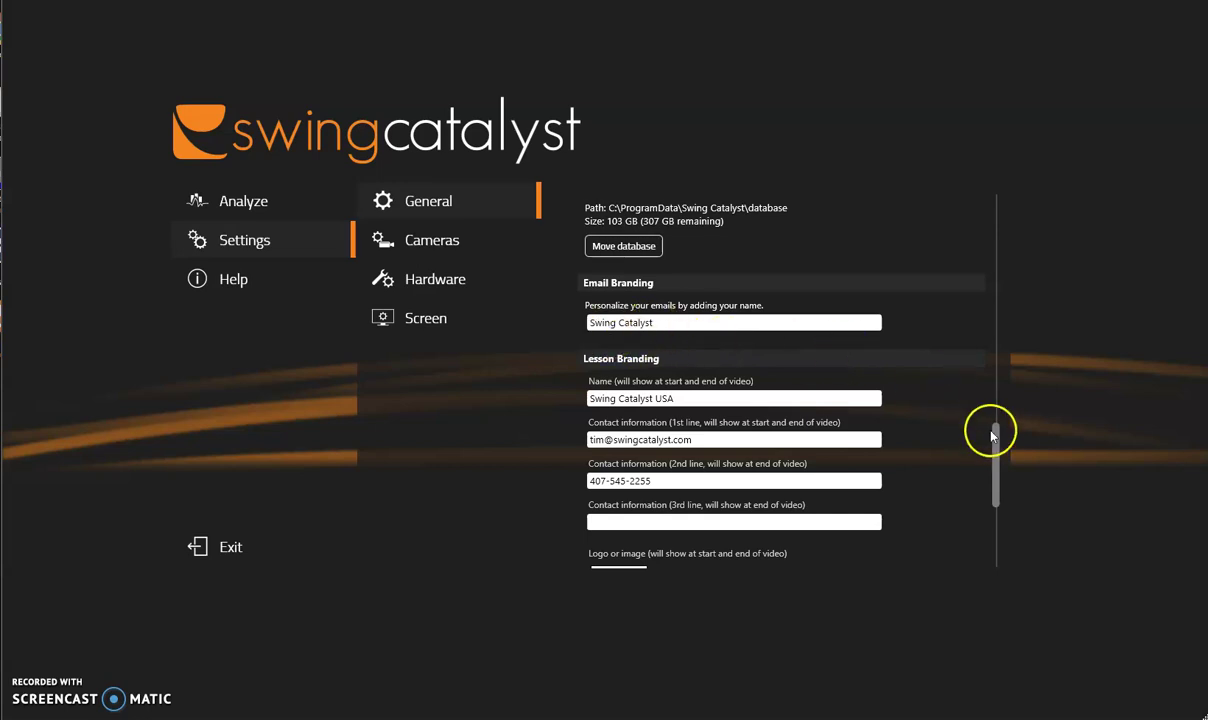
{"action": "left_click_drag", "start_coordinate": [995, 428], "coordinate": [996, 472]}
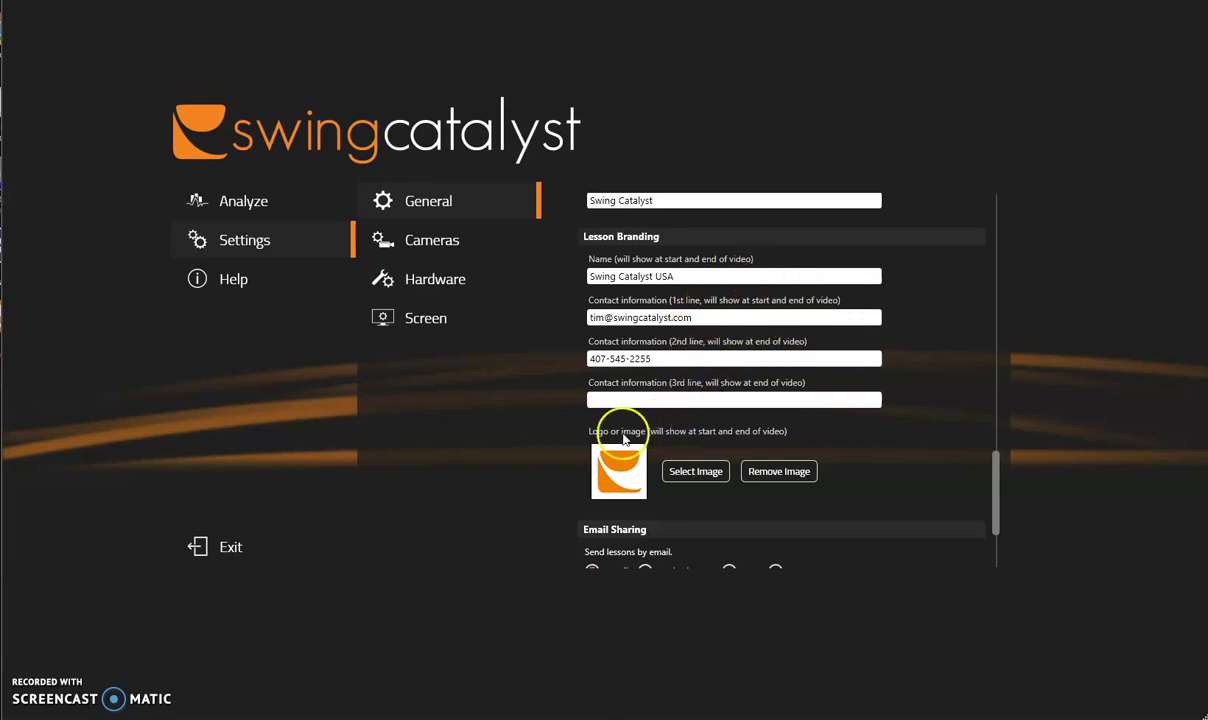
{"action": "left_click", "coordinate": [695, 472]}
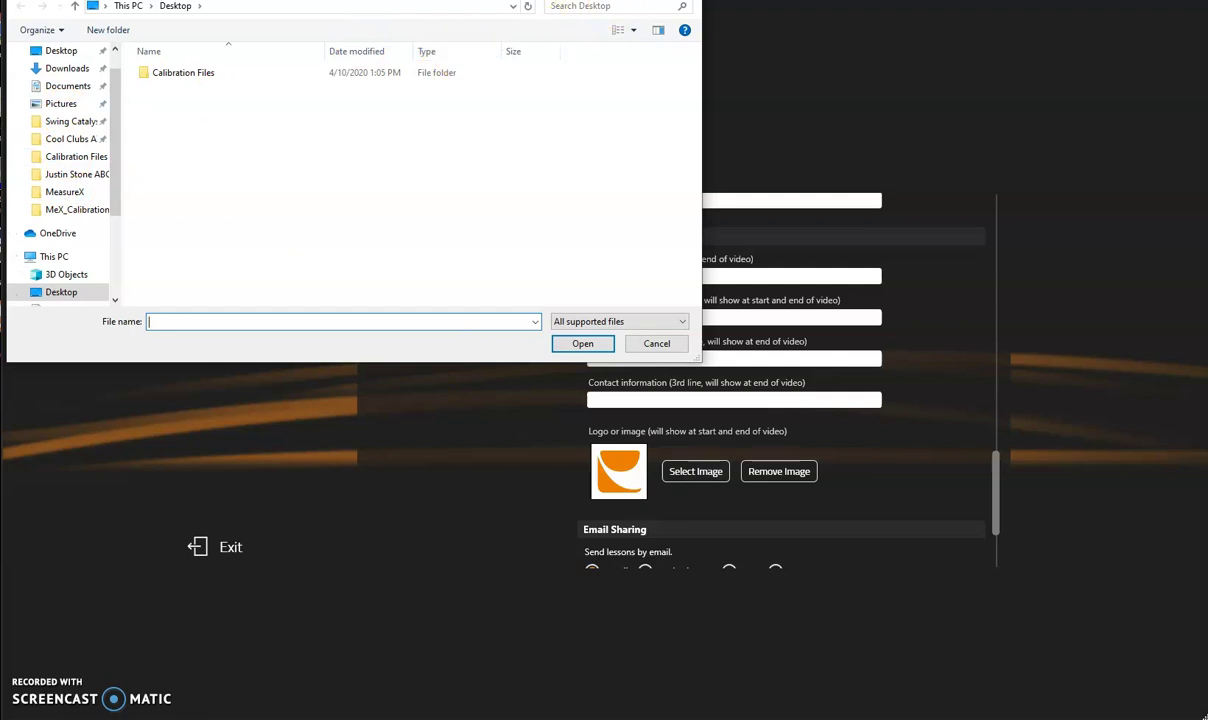
{"action": "key", "text": "Escape"}
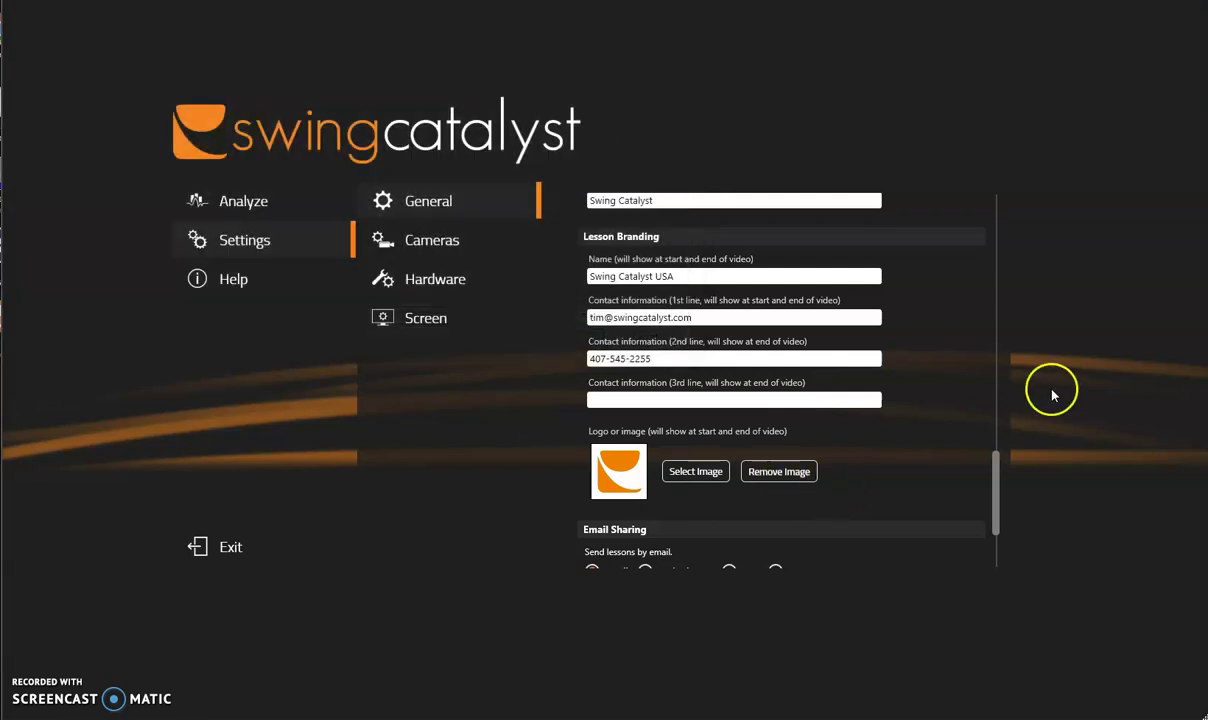
{"action": "left_click_drag", "start_coordinate": [996, 457], "coordinate": [998, 493]}
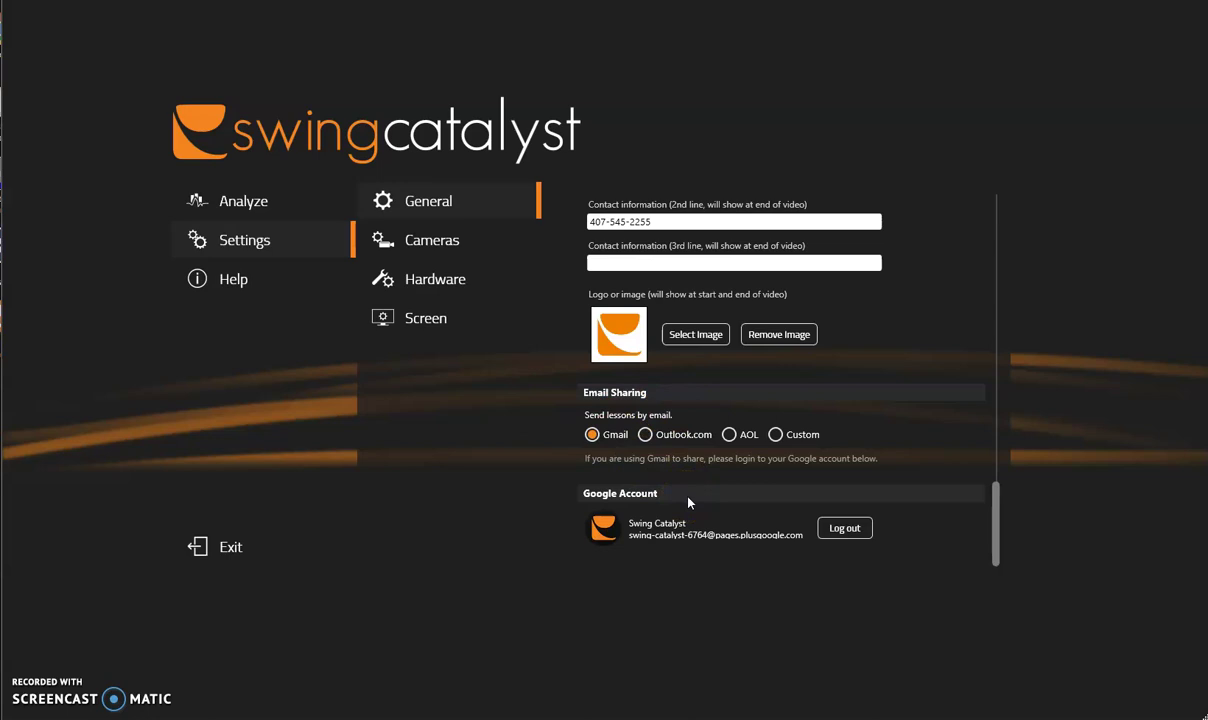
In Cameras settings, preview the Point Grey camera and set its angle to Face on right.
{"action": "left_click", "coordinate": [277, 242]}
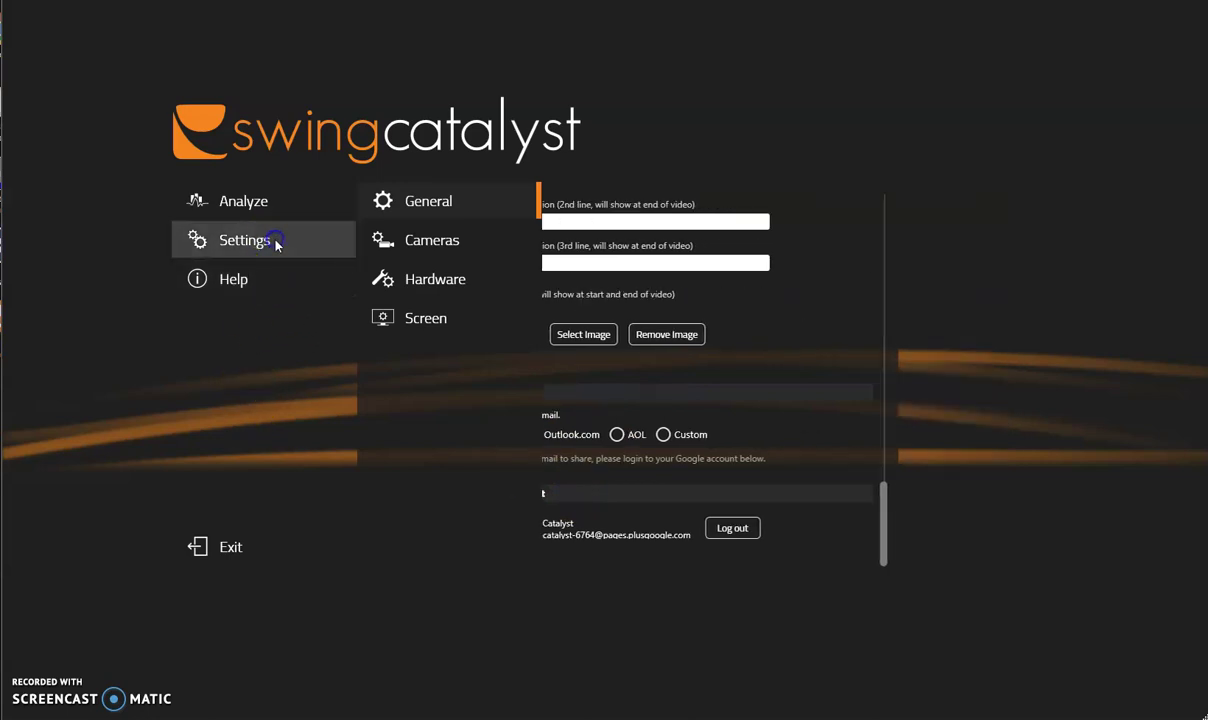
{"action": "left_click", "coordinate": [488, 243]}
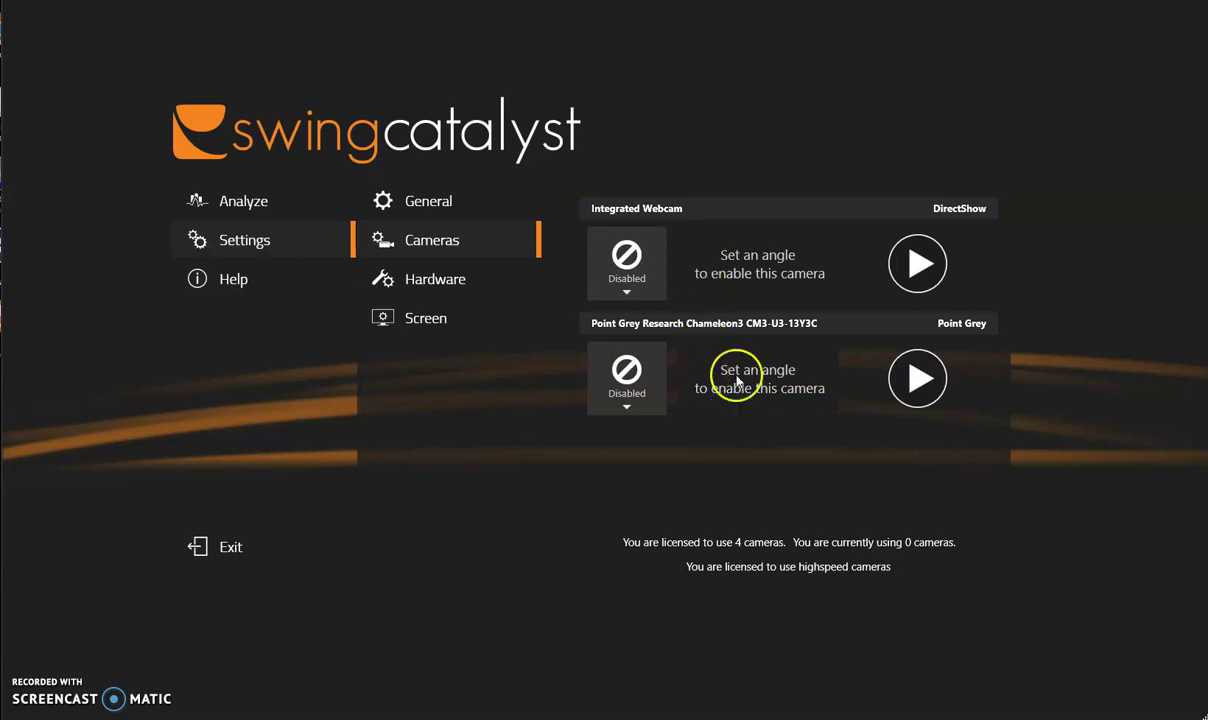
{"action": "left_click", "coordinate": [918, 376]}
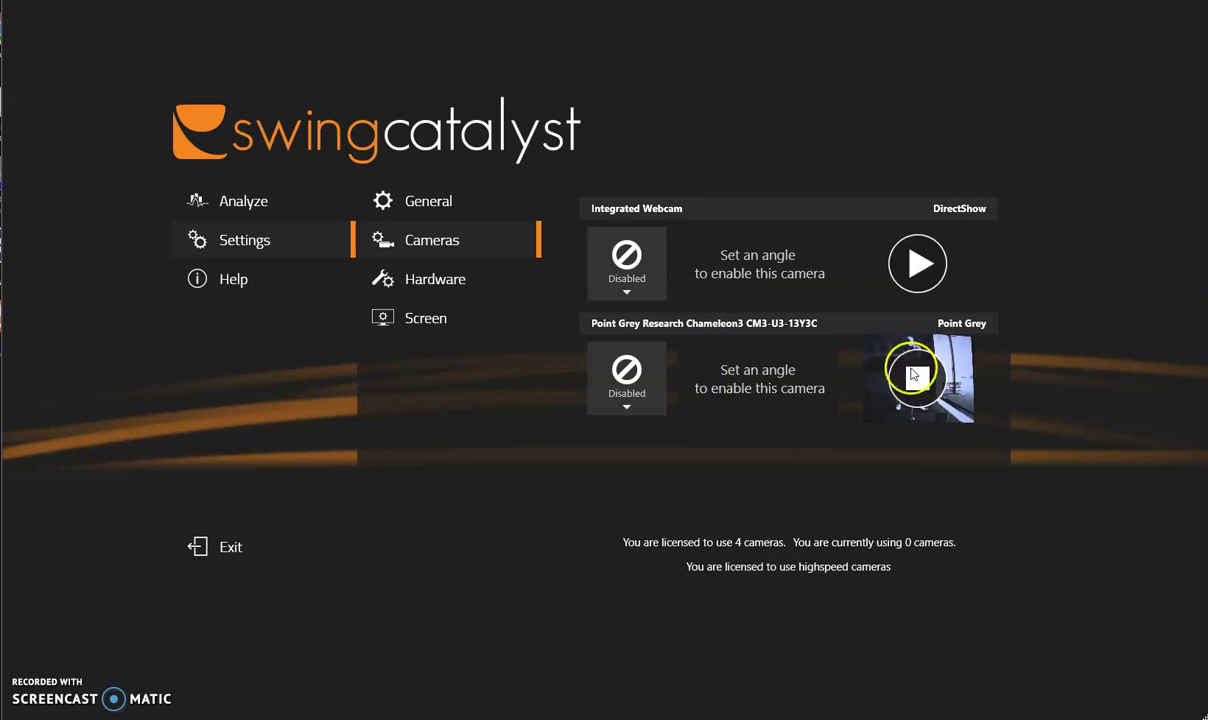
{"action": "left_click", "coordinate": [627, 372]}
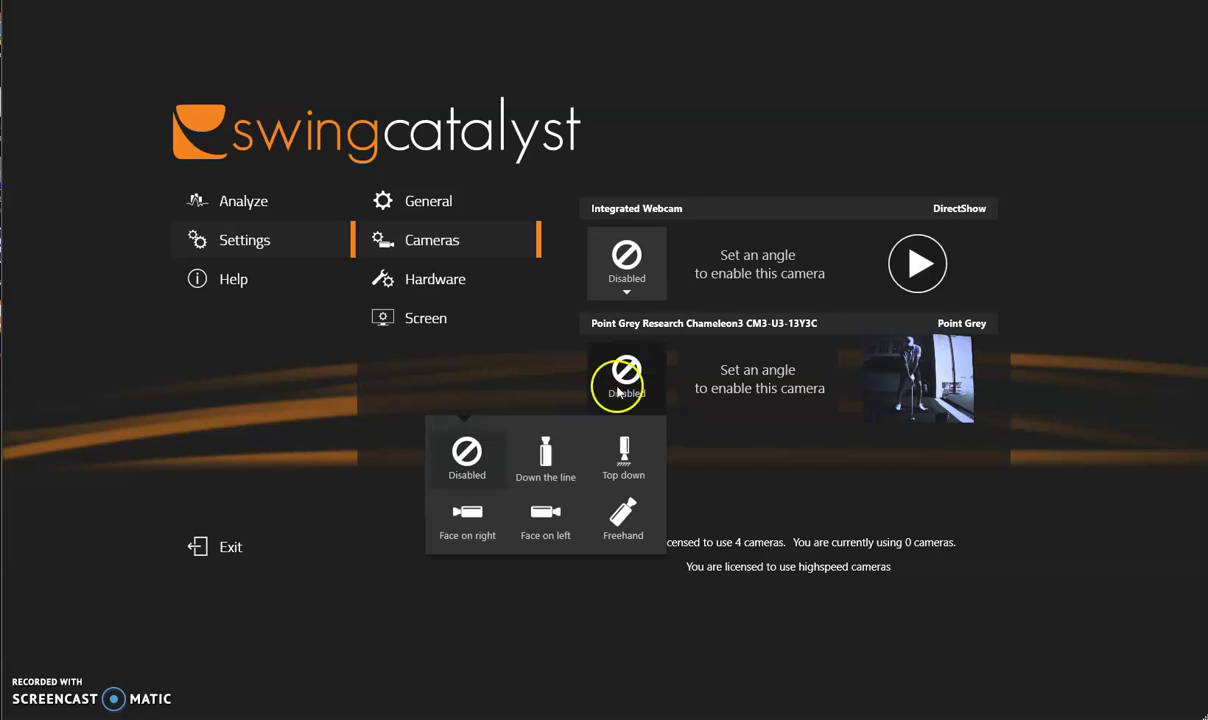
{"action": "left_click", "coordinate": [475, 530]}
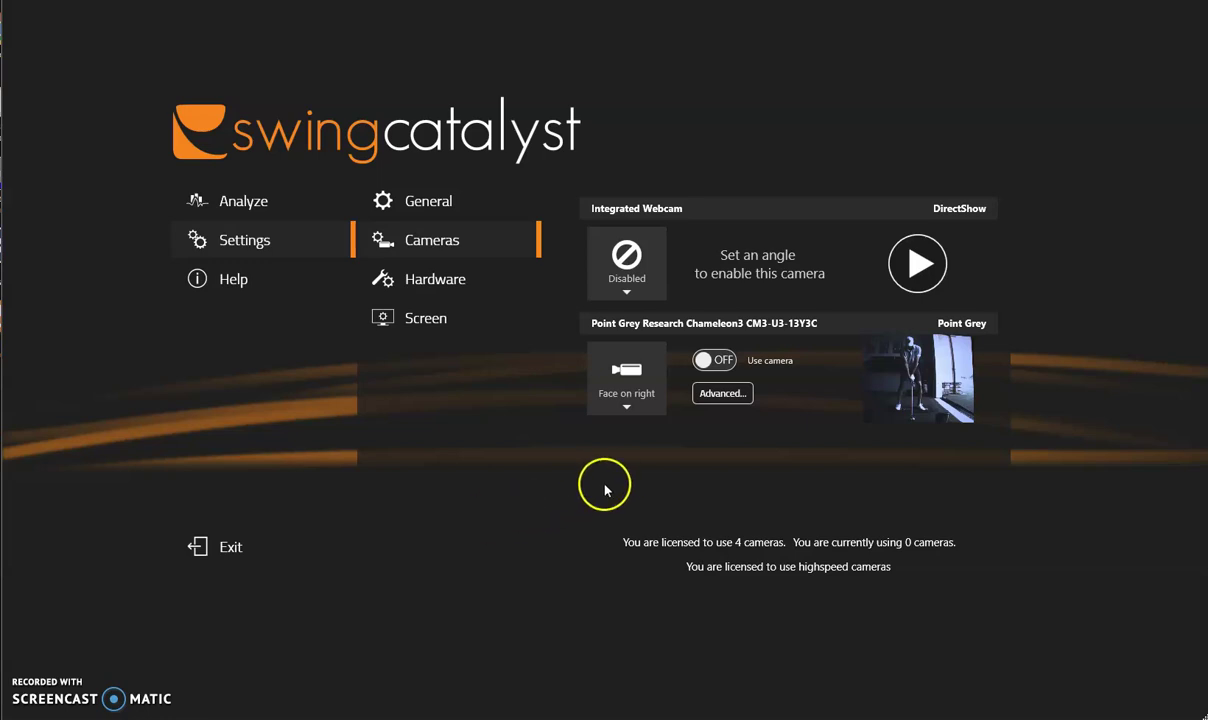
Turn the Point Grey camera on and change its angle to Down the line.
{"action": "left_click", "coordinate": [726, 366]}
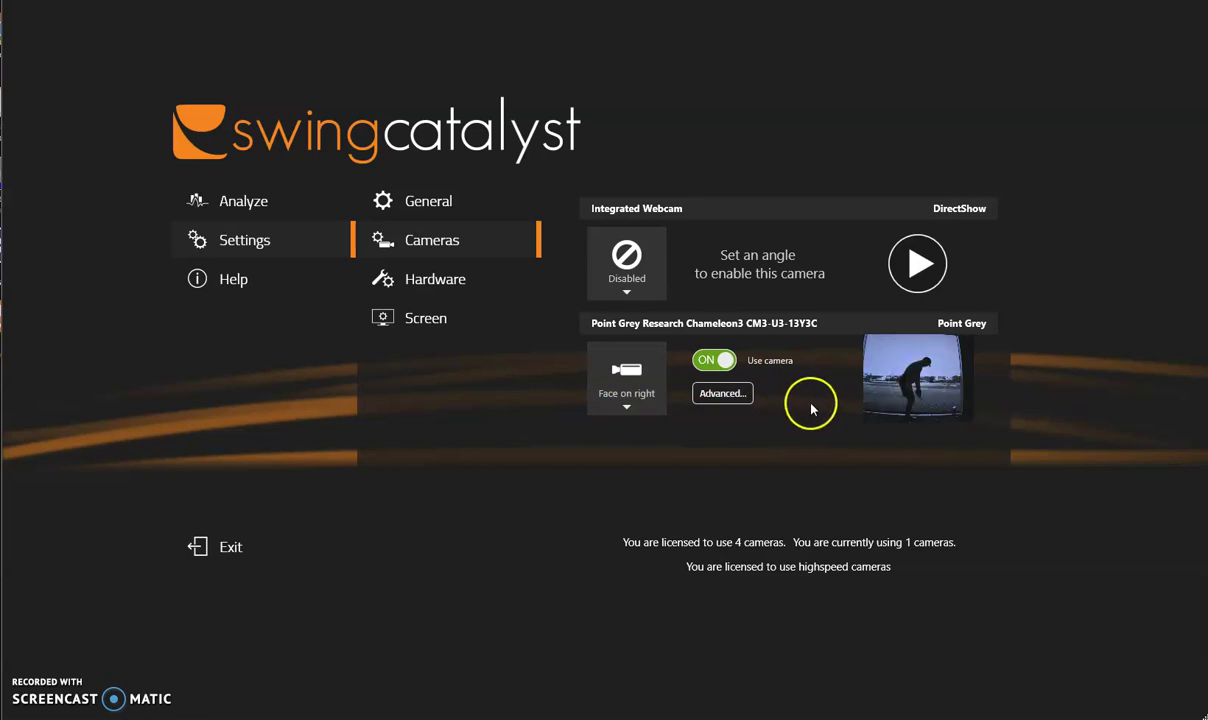
{"action": "left_click", "coordinate": [644, 397]}
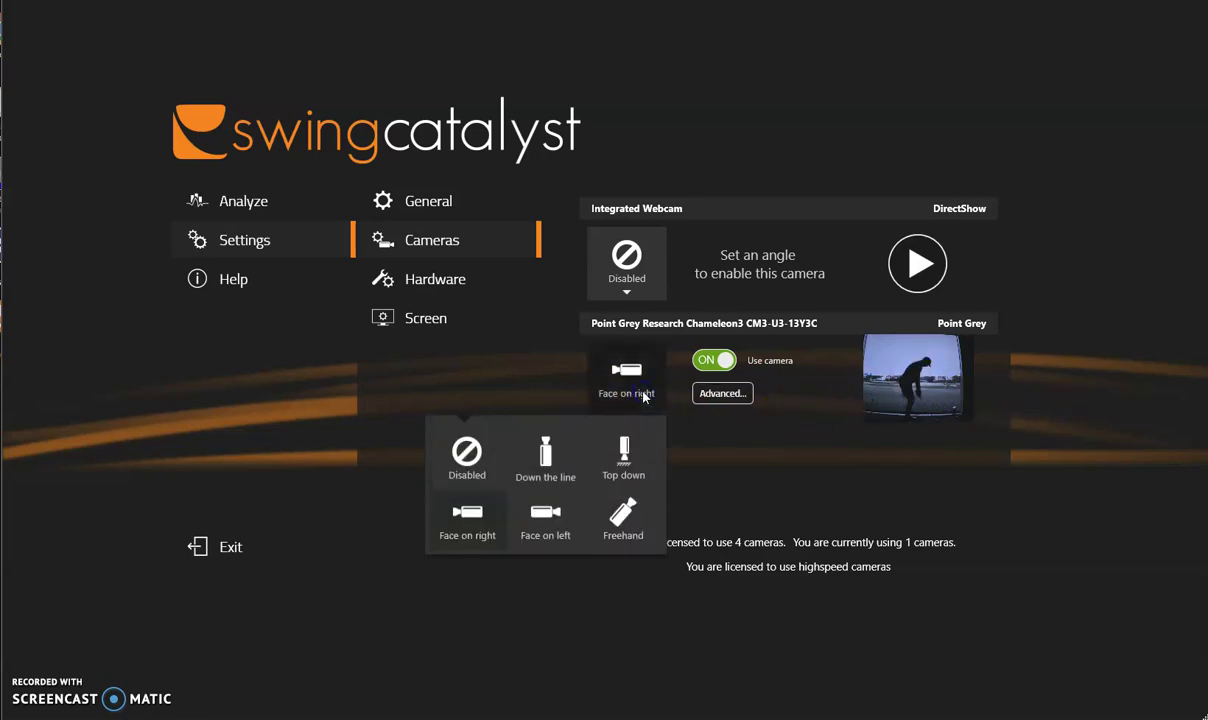
{"action": "left_click", "coordinate": [545, 456]}
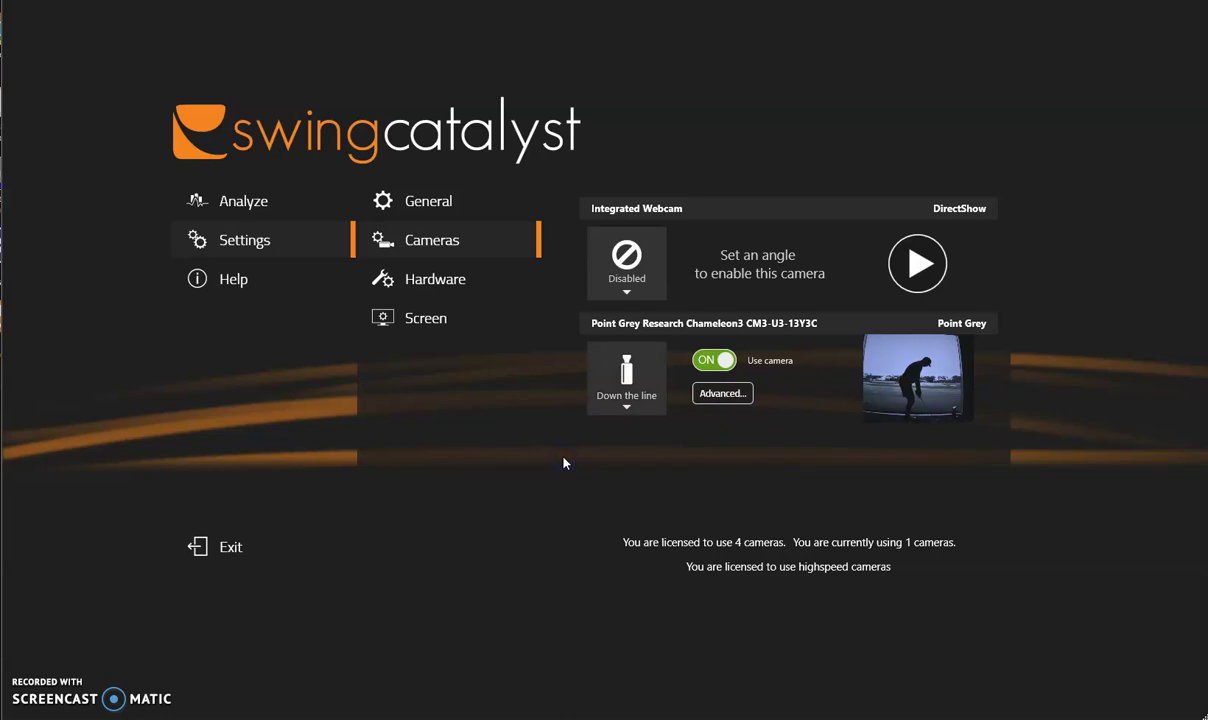
{"action": "left_click", "coordinate": [790, 380]}
{"action": "left_click_drag", "start_coordinate": [778, 378], "coordinate": [737, 396]}
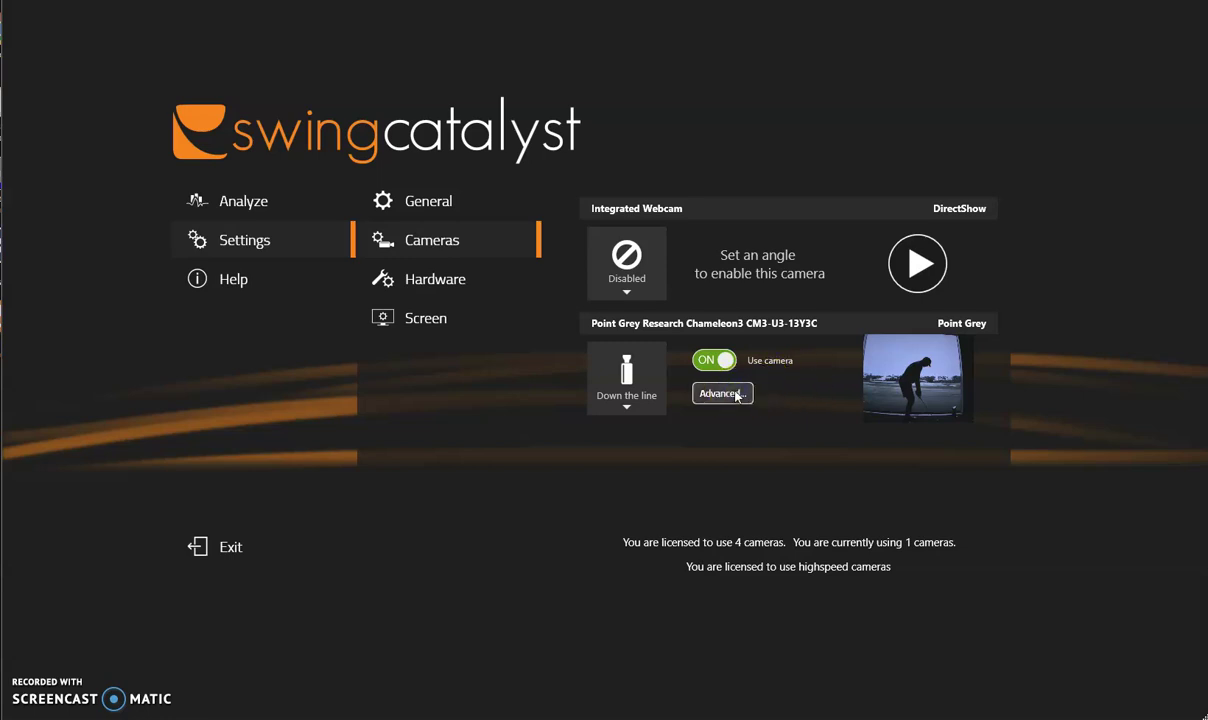
{"action": "left_click", "coordinate": [737, 396]}
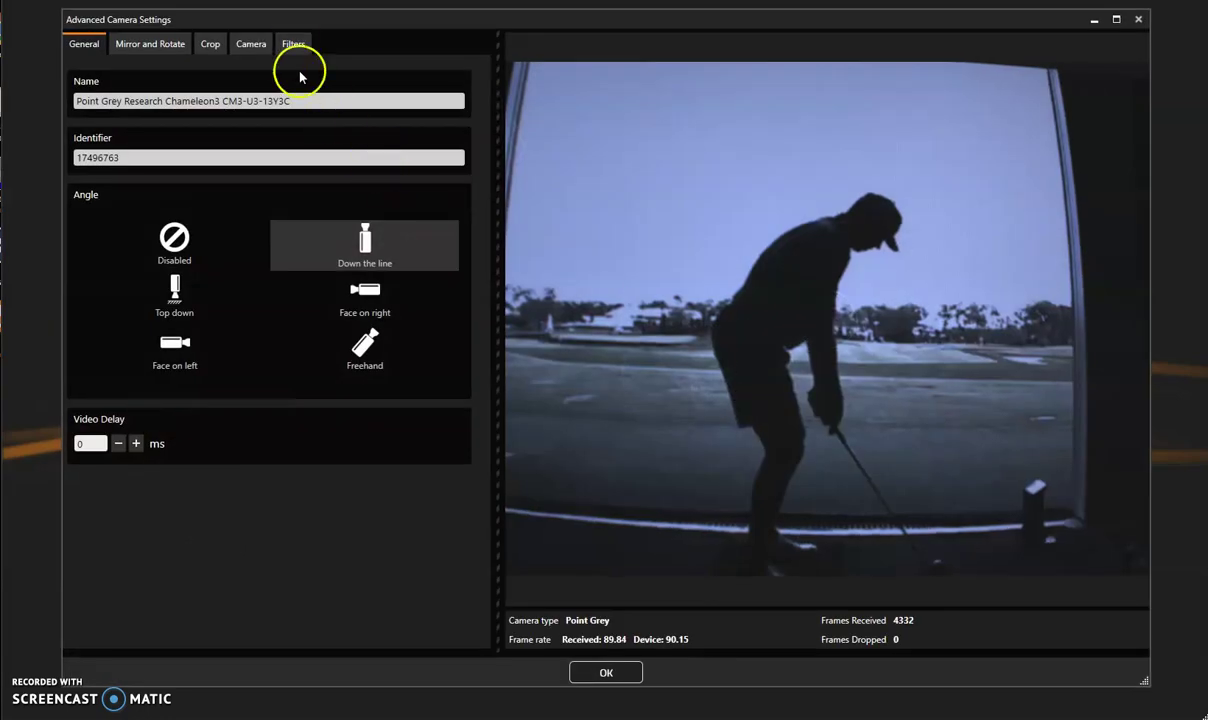
{"action": "left_click", "coordinate": [292, 46]}
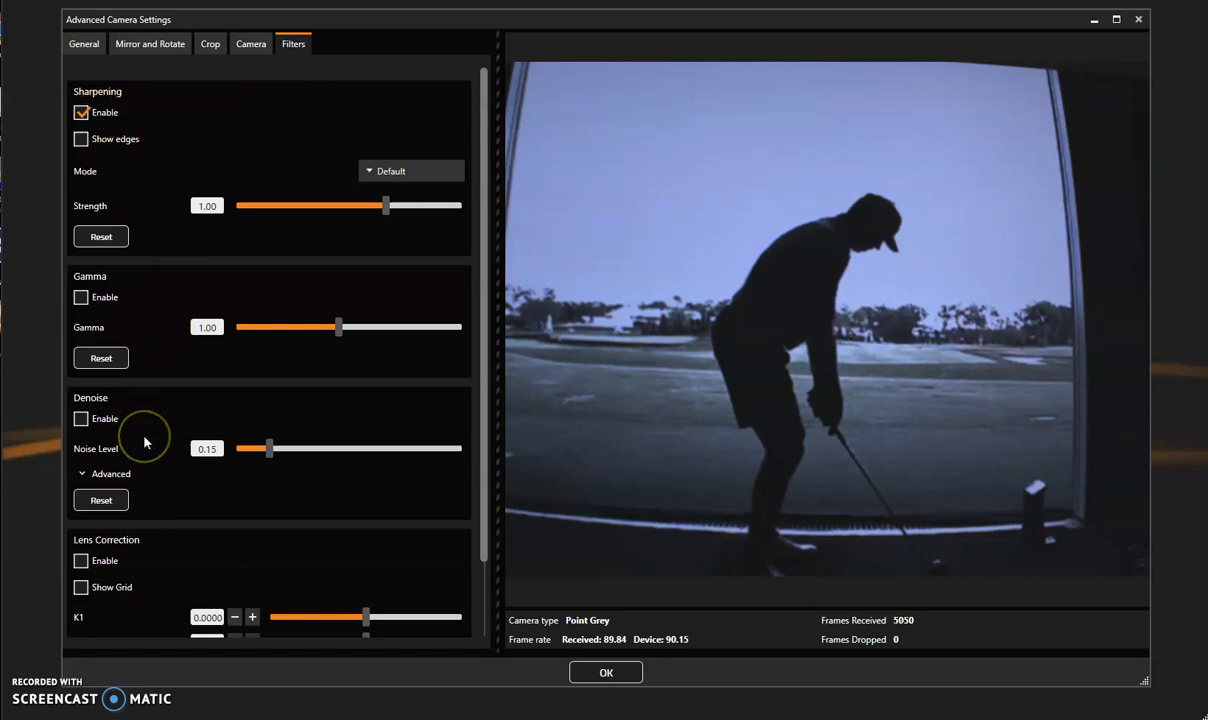
{"action": "left_click", "coordinate": [616, 672]}
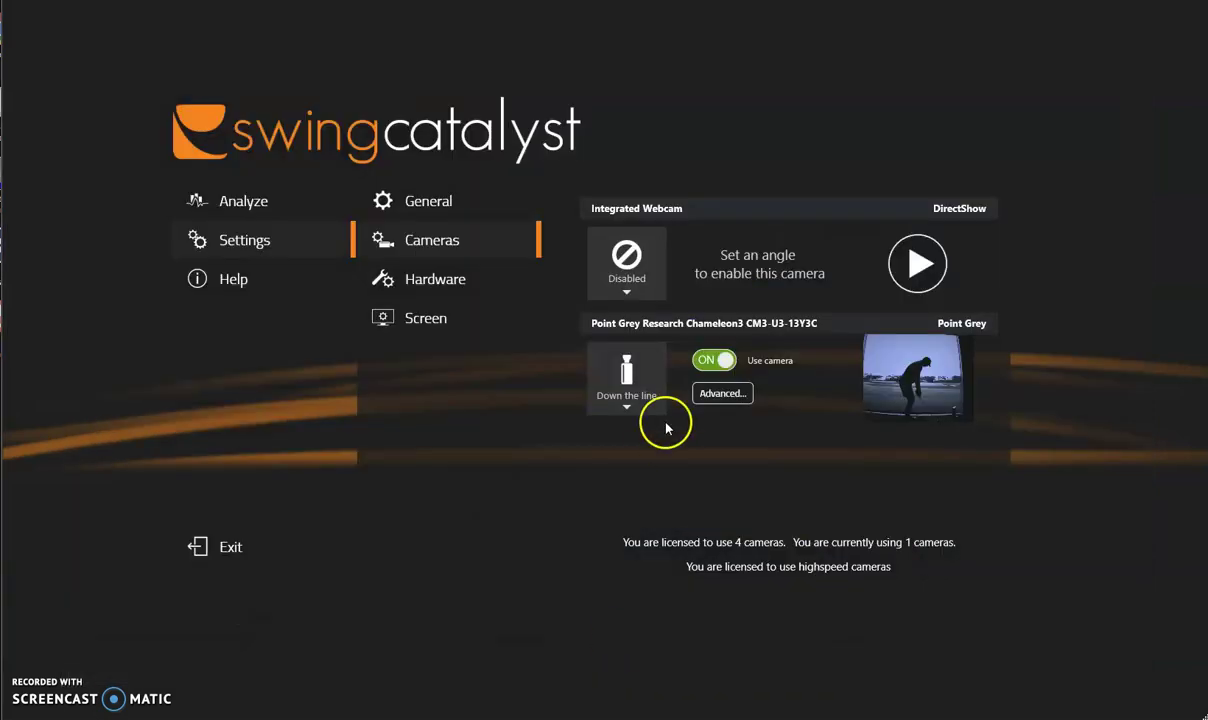
In Hardware settings, enable the FlightScope launch monitor as trigger with a 1500 ms delay.
{"action": "left_click", "coordinate": [417, 282]}
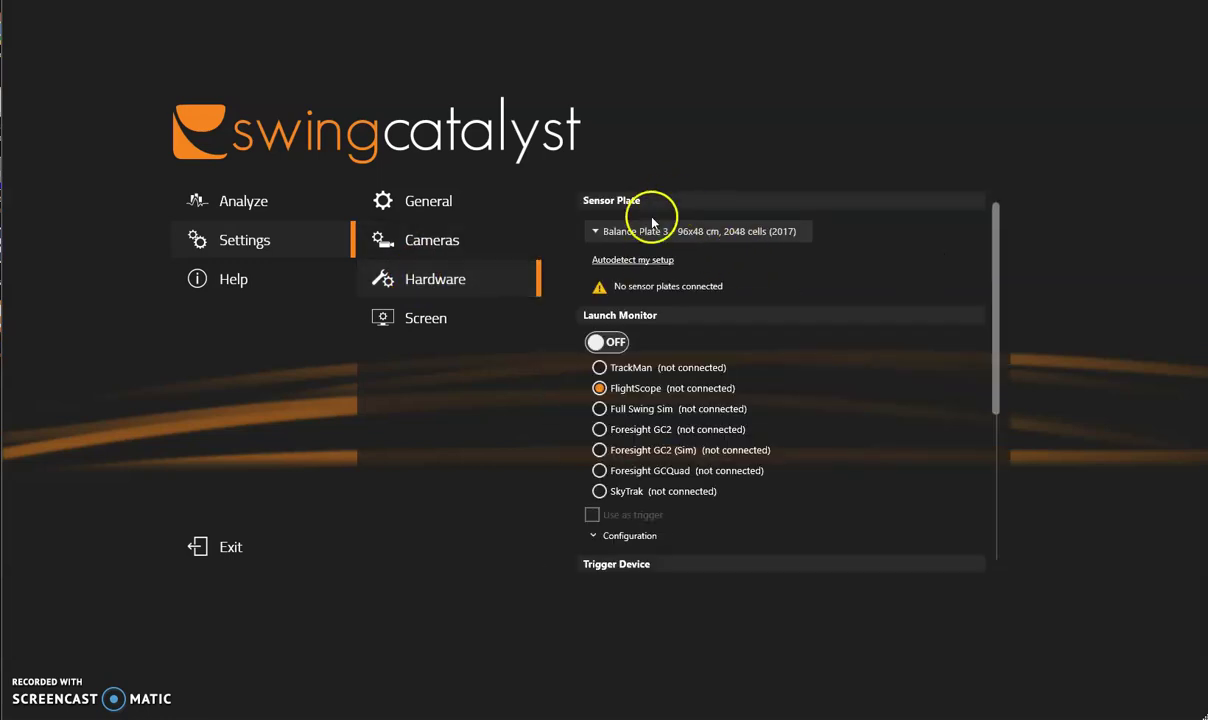
{"action": "left_click", "coordinate": [600, 233]}
{"action": "left_click", "coordinate": [600, 233]}
{"action": "left_click", "coordinate": [621, 344]}
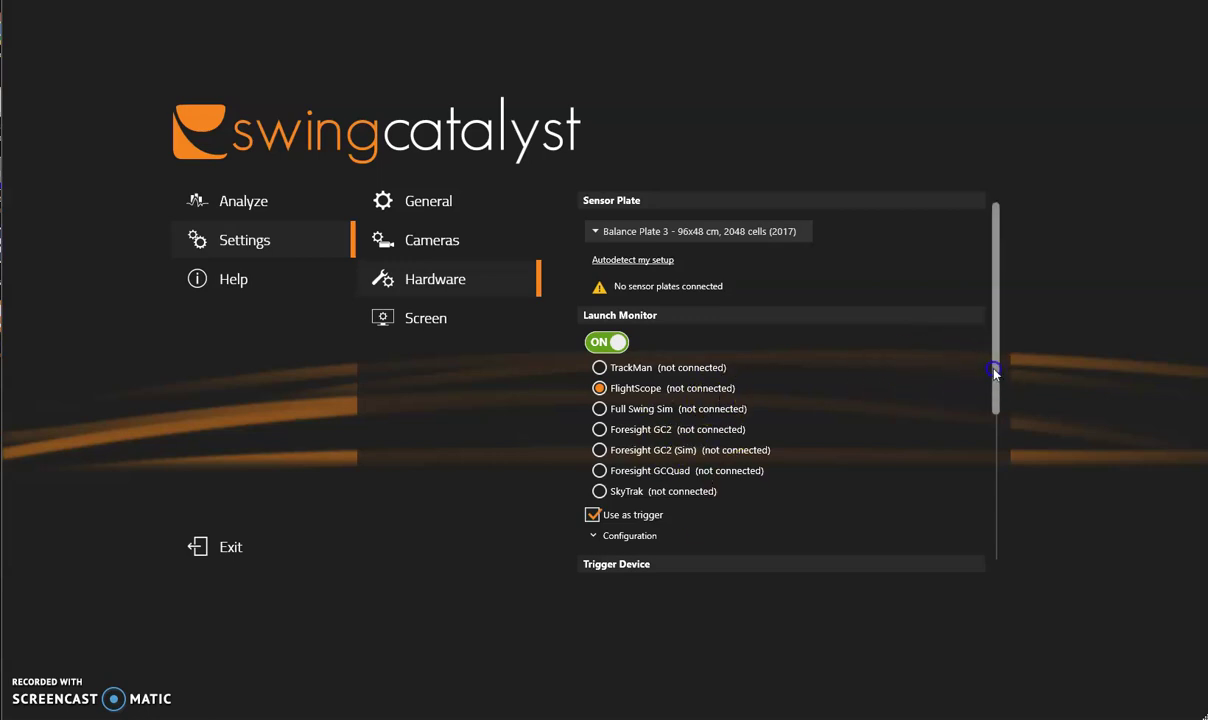
{"action": "left_click_drag", "start_coordinate": [992, 369], "coordinate": [992, 466]}
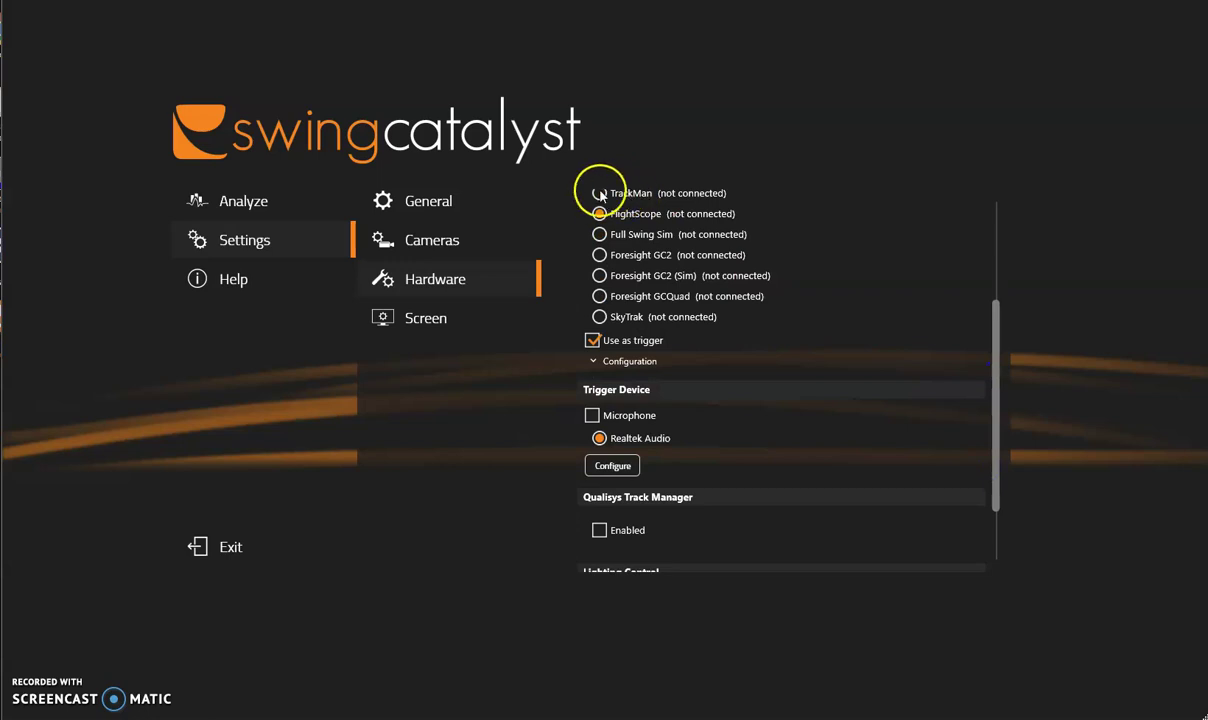
{"action": "left_click", "coordinate": [592, 361]}
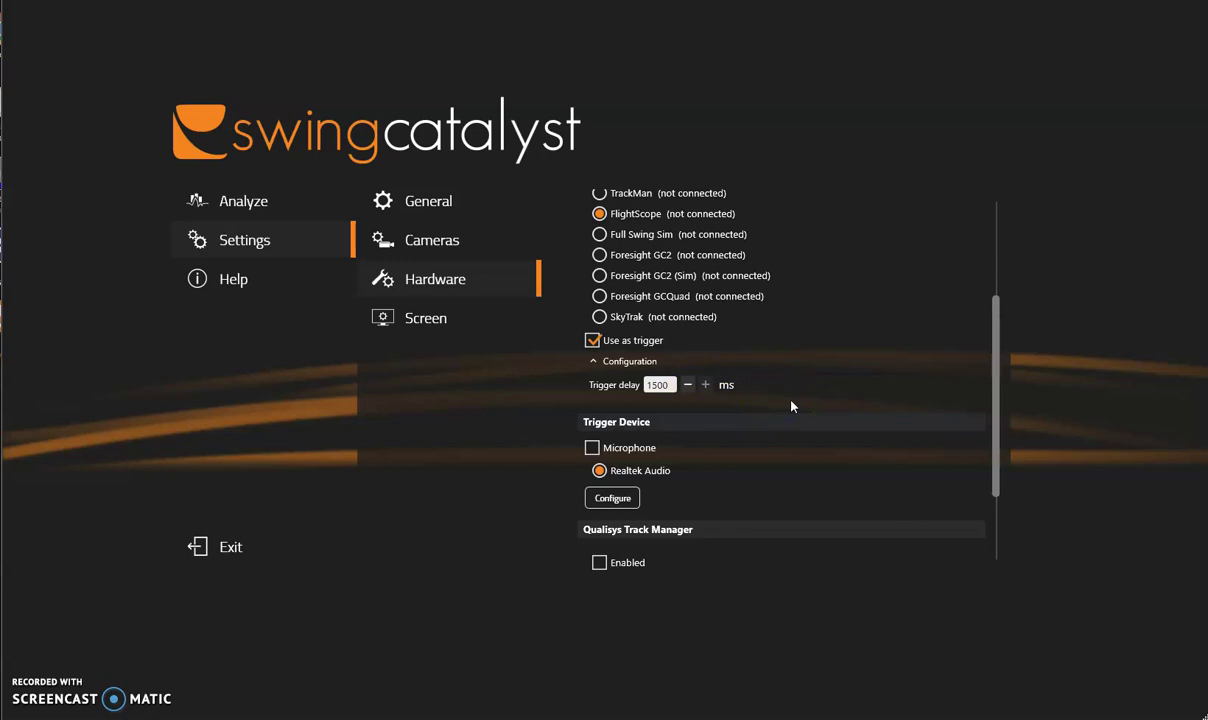
{"action": "left_click", "coordinate": [997, 364]}
{"action": "left_click_drag", "start_coordinate": [998, 352], "coordinate": [996, 428]}
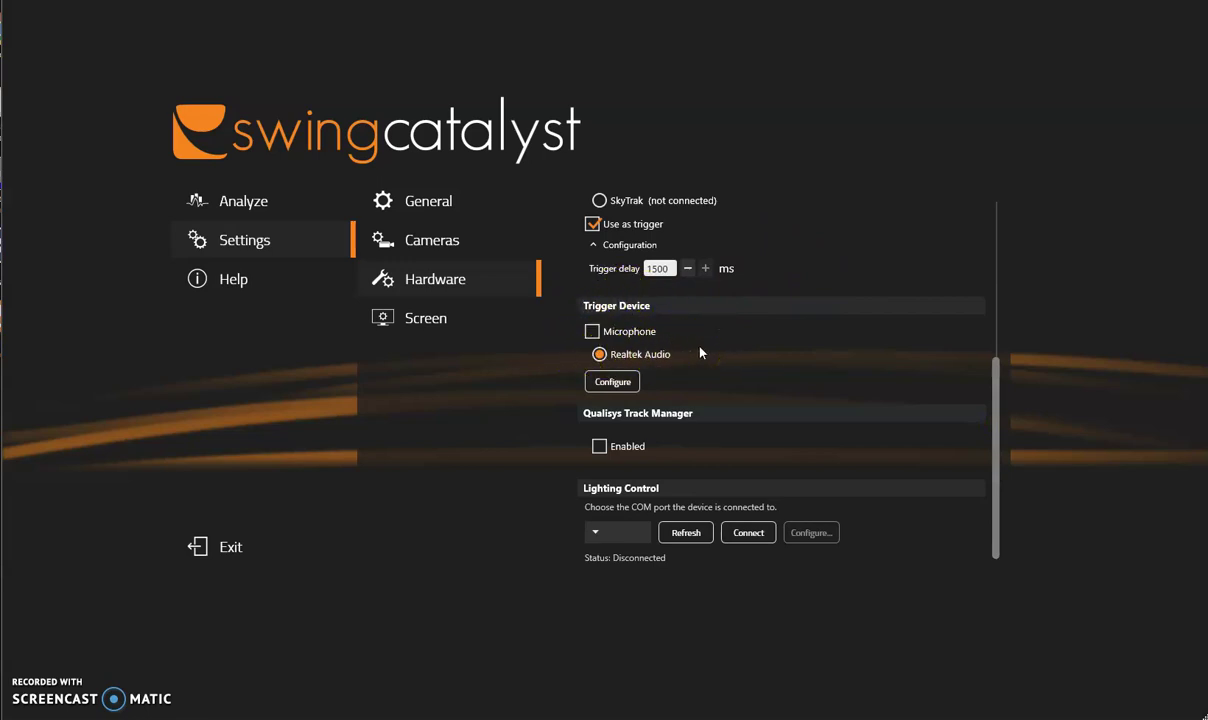
Enable Microphone as a trigger device and check Microphone Array in Windows Sound without changing it.
{"action": "left_click", "coordinate": [593, 331]}
{"action": "left_click", "coordinate": [613, 384]}
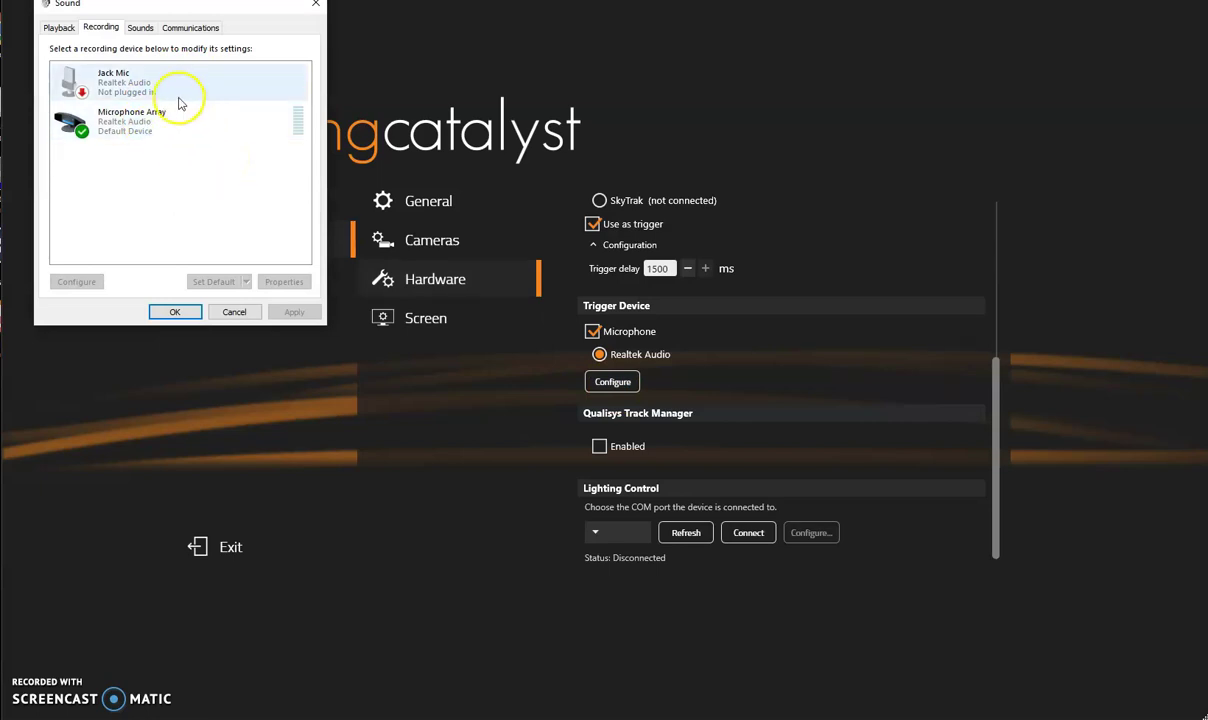
{"action": "left_click", "coordinate": [167, 124]}
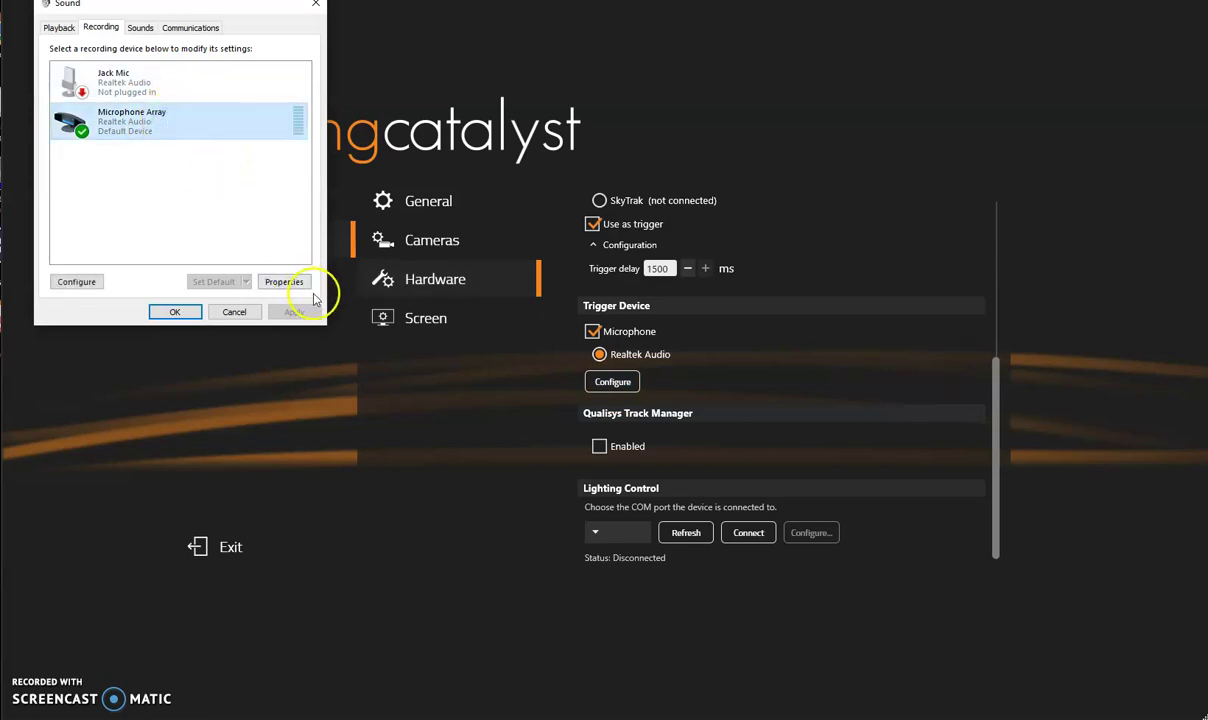
{"action": "left_click", "coordinate": [233, 311]}
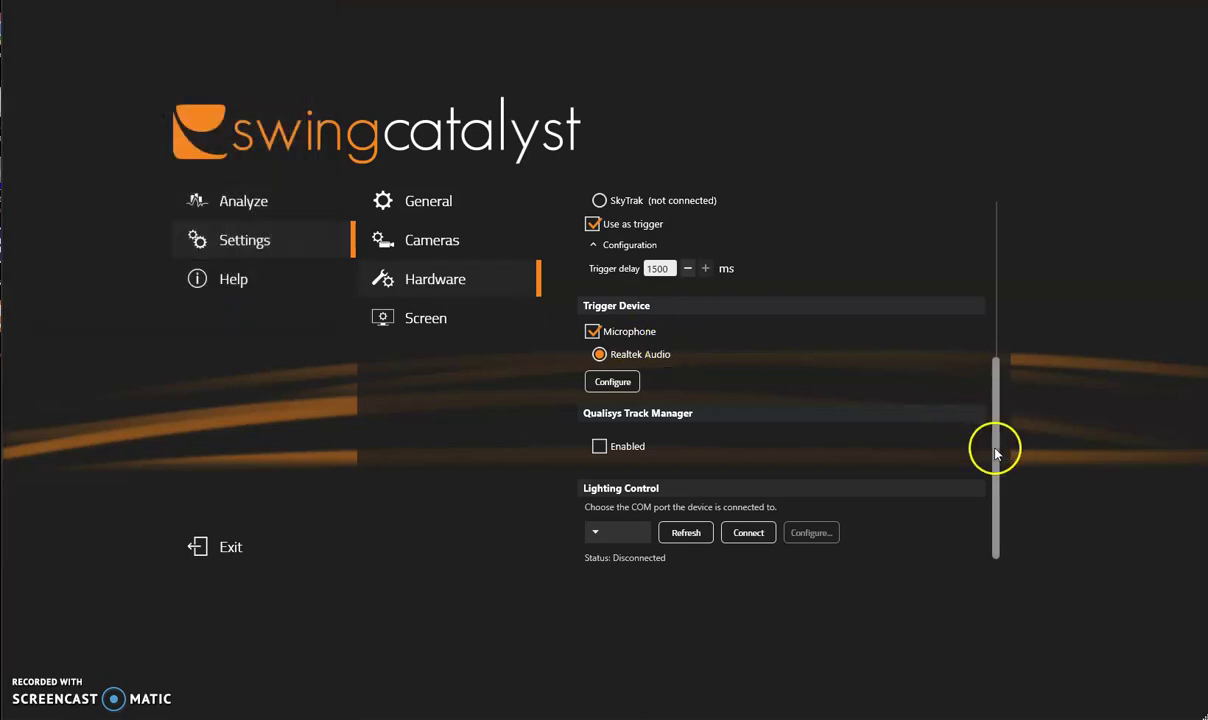
Review Screen settings (Normal 100% scaling, Realtek lesson audio), then collapse Settings.
{"action": "left_click", "coordinate": [453, 318]}
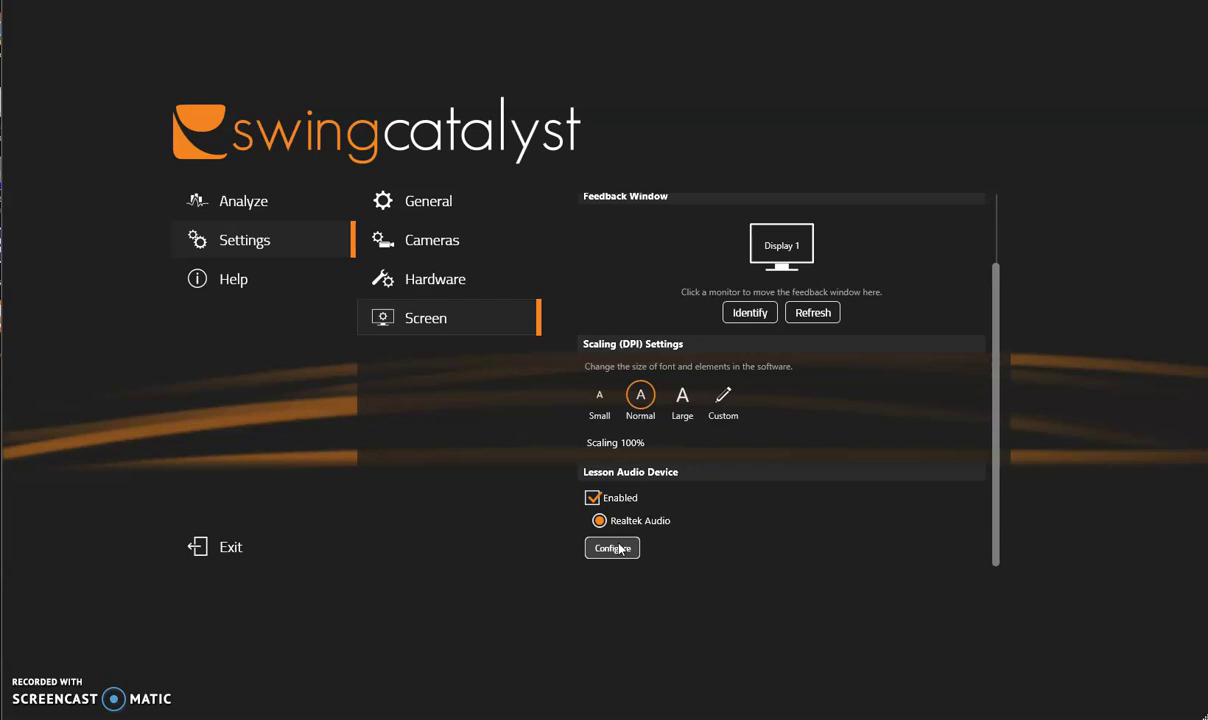
{"action": "left_click", "coordinate": [235, 238]}
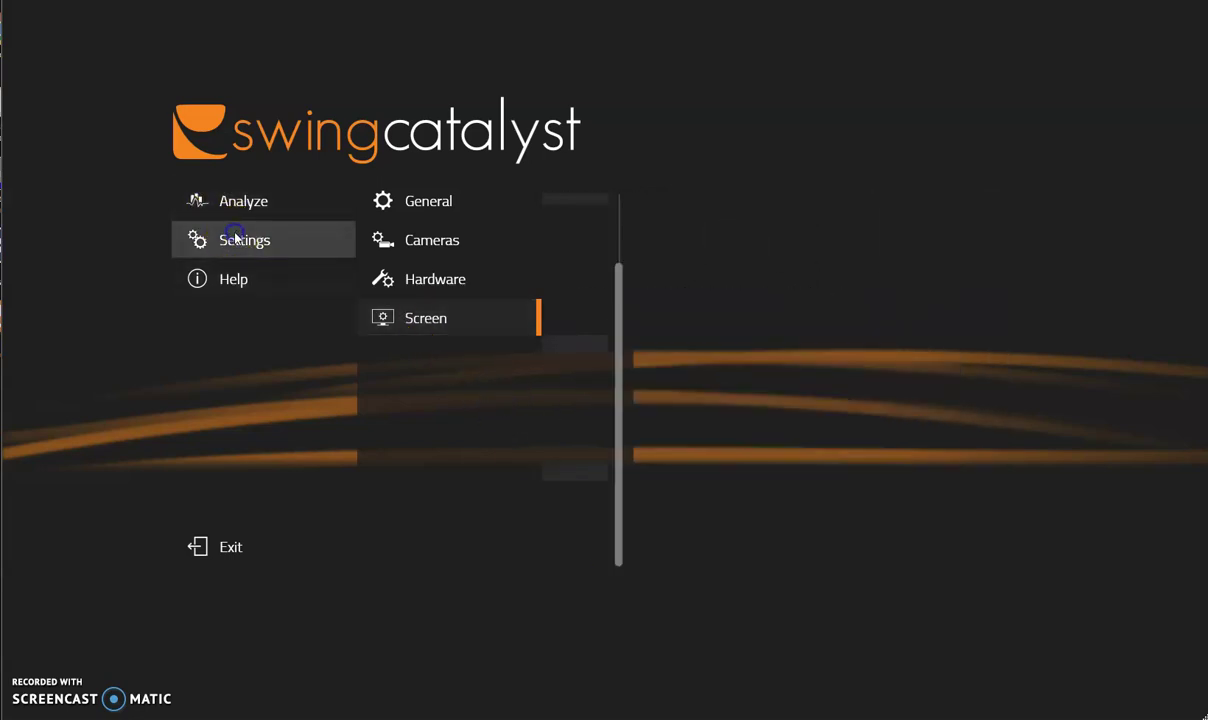
From the Analyze player list, start a New User profile and cancel the empty form.
{"action": "left_click", "coordinate": [251, 212]}
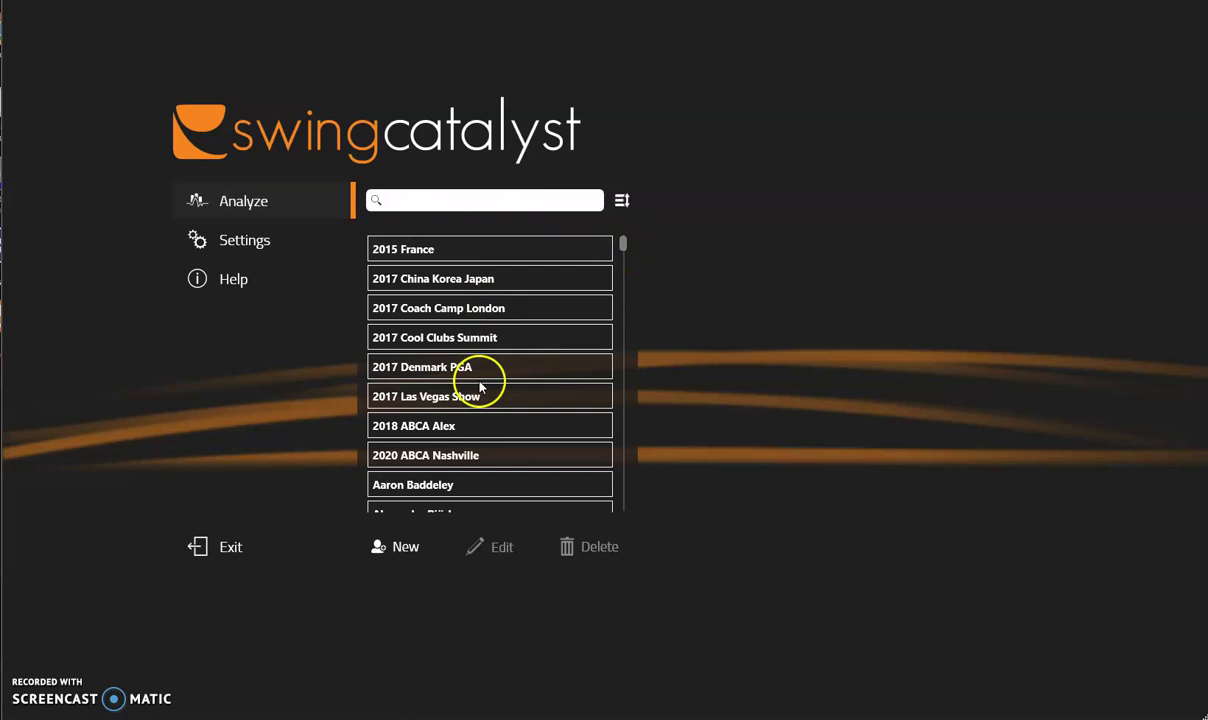
{"action": "left_click", "coordinate": [404, 548]}
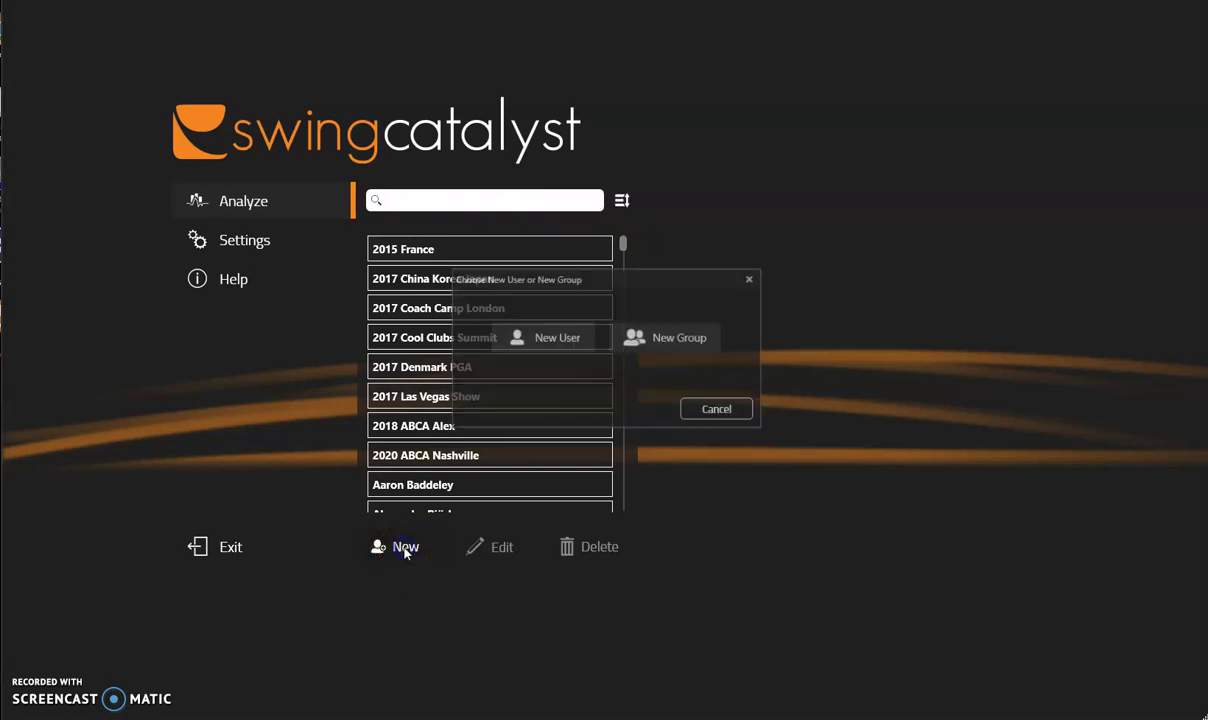
{"action": "left_click", "coordinate": [576, 342]}
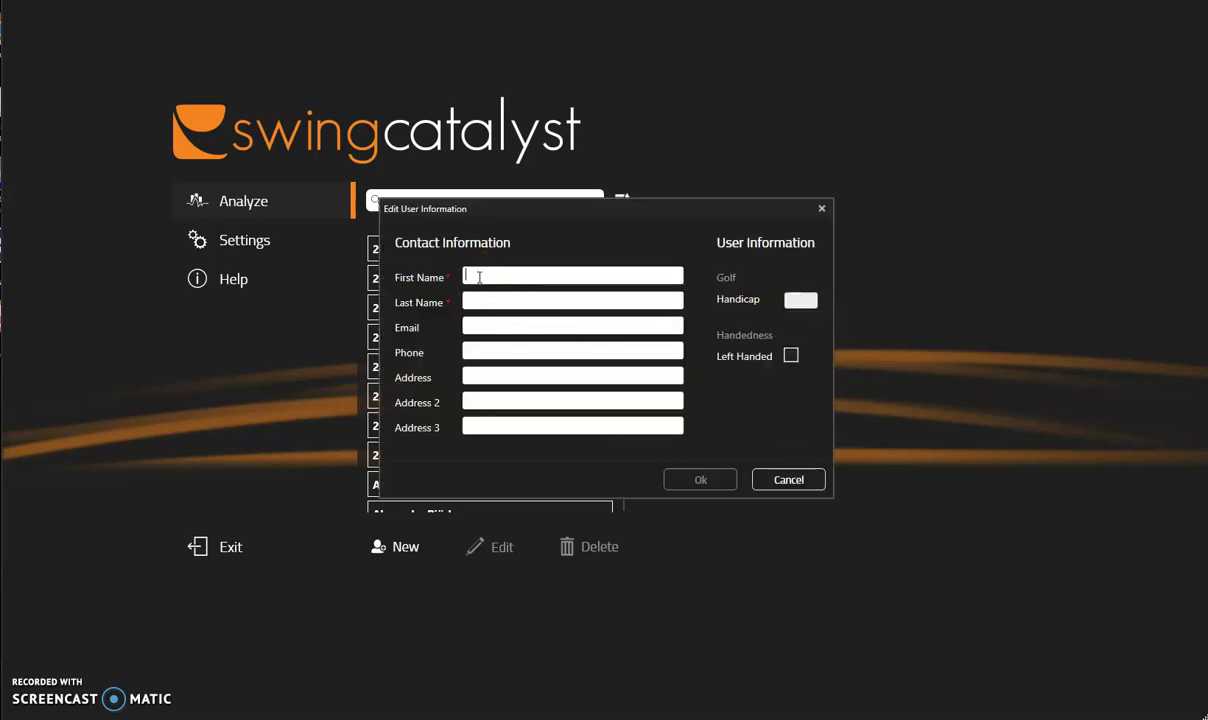
{"action": "left_click", "coordinate": [480, 298]}
{"action": "left_click", "coordinate": [482, 276]}
{"action": "left_click", "coordinate": [787, 481]}
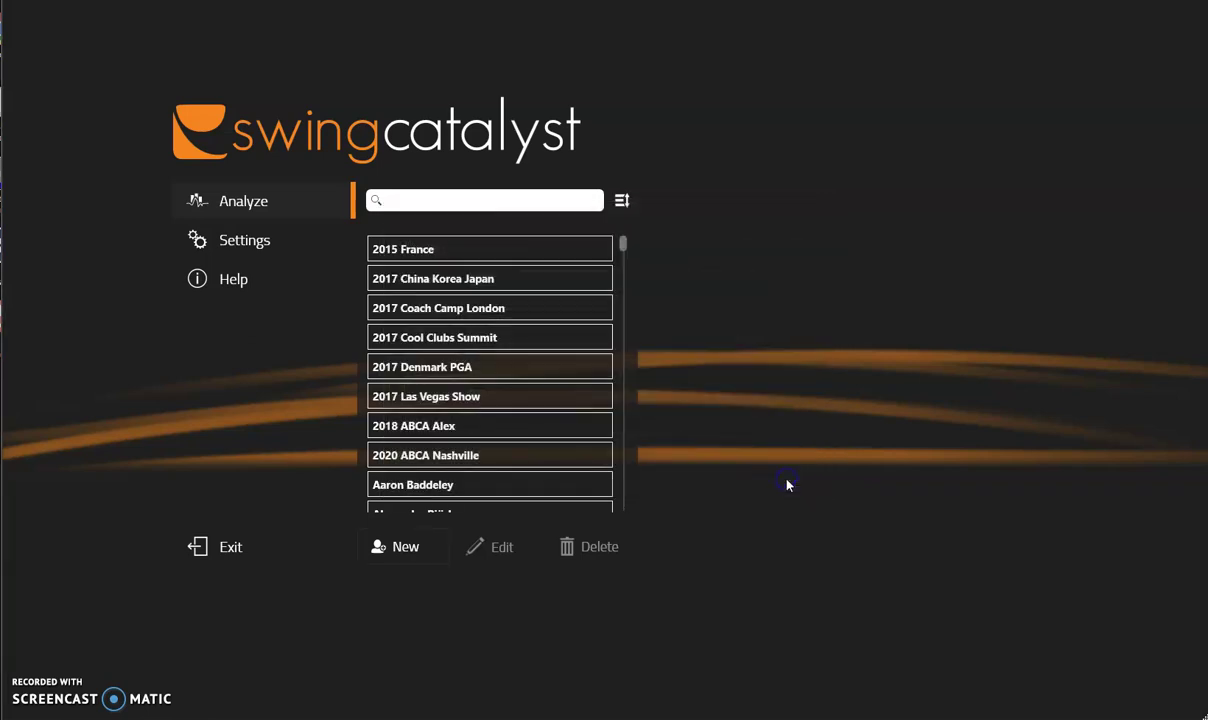
Search the player list by the player's name, select the match and open it for analysis.
{"action": "left_click", "coordinate": [400, 200]}
{"action": "type", "text": "tim"}
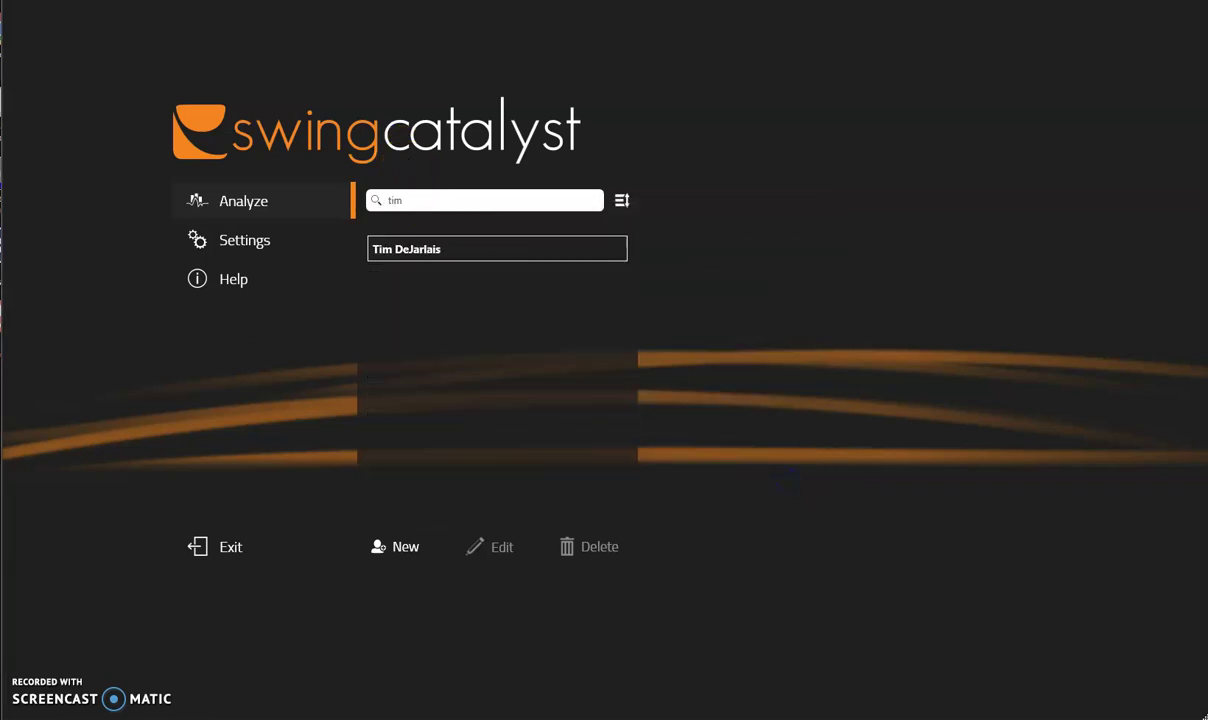
{"action": "left_click", "coordinate": [431, 248]}
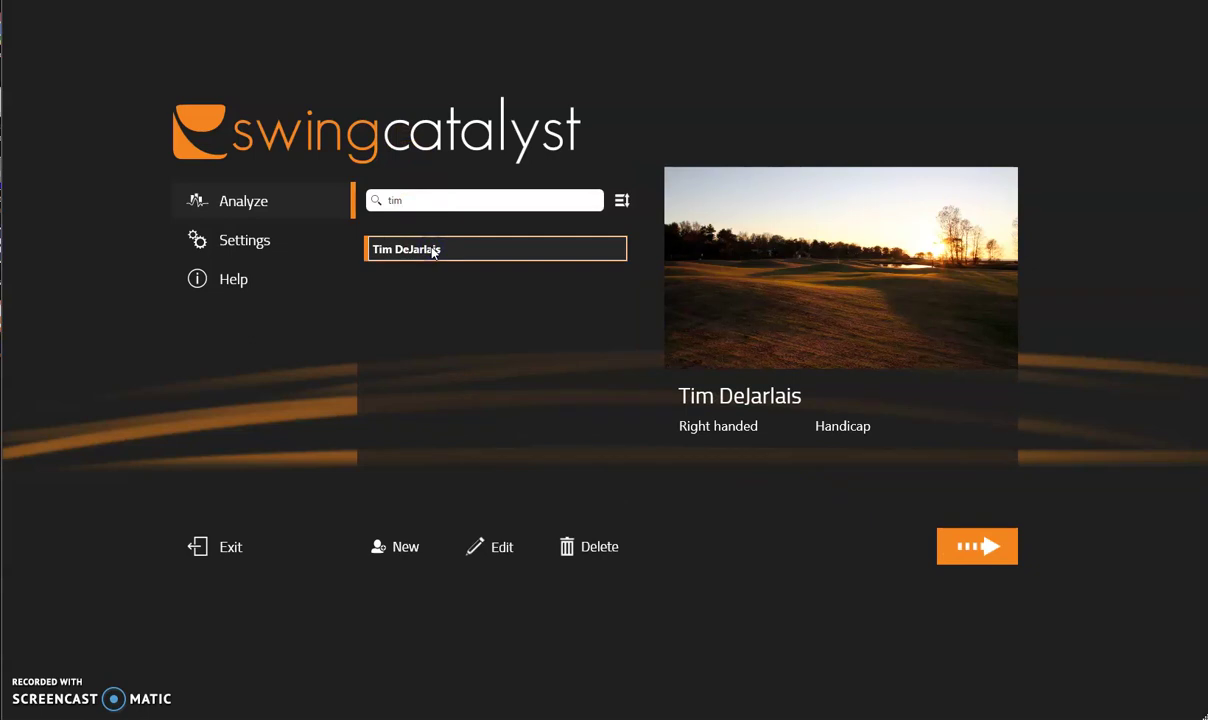
{"action": "left_click", "coordinate": [972, 548]}
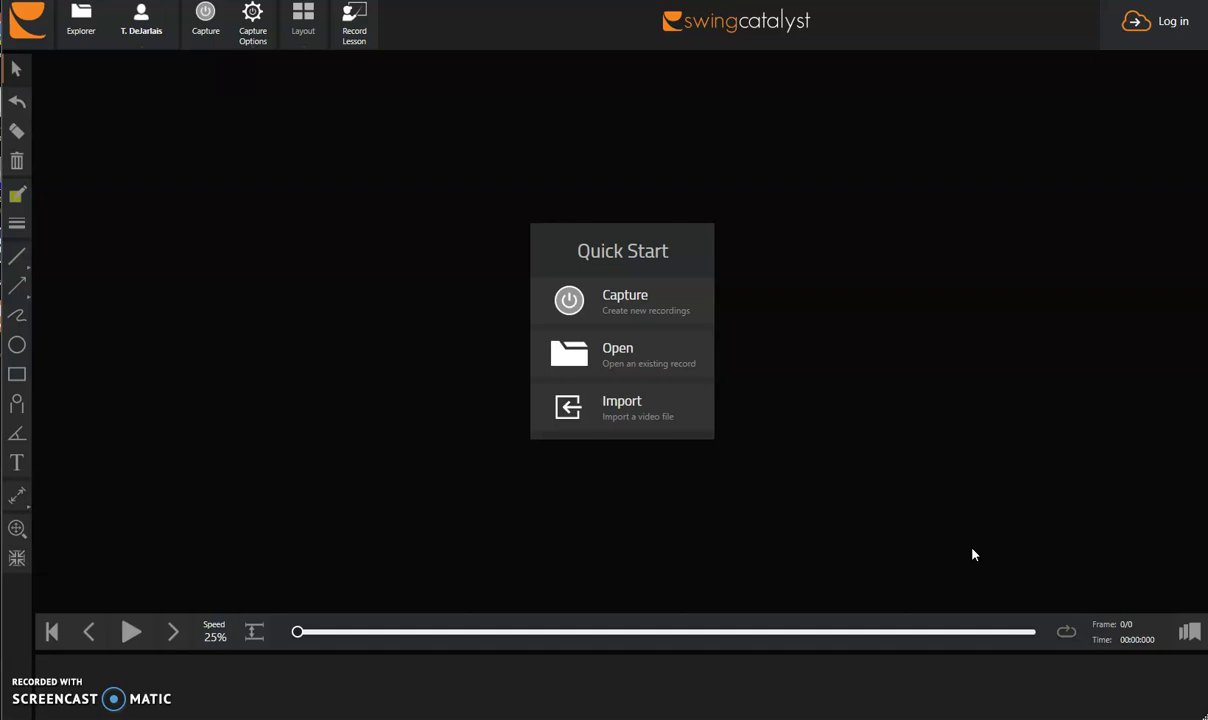
End the session from the logo menu, then open the Learning Center website via Help.
{"action": "left_click", "coordinate": [36, 32]}
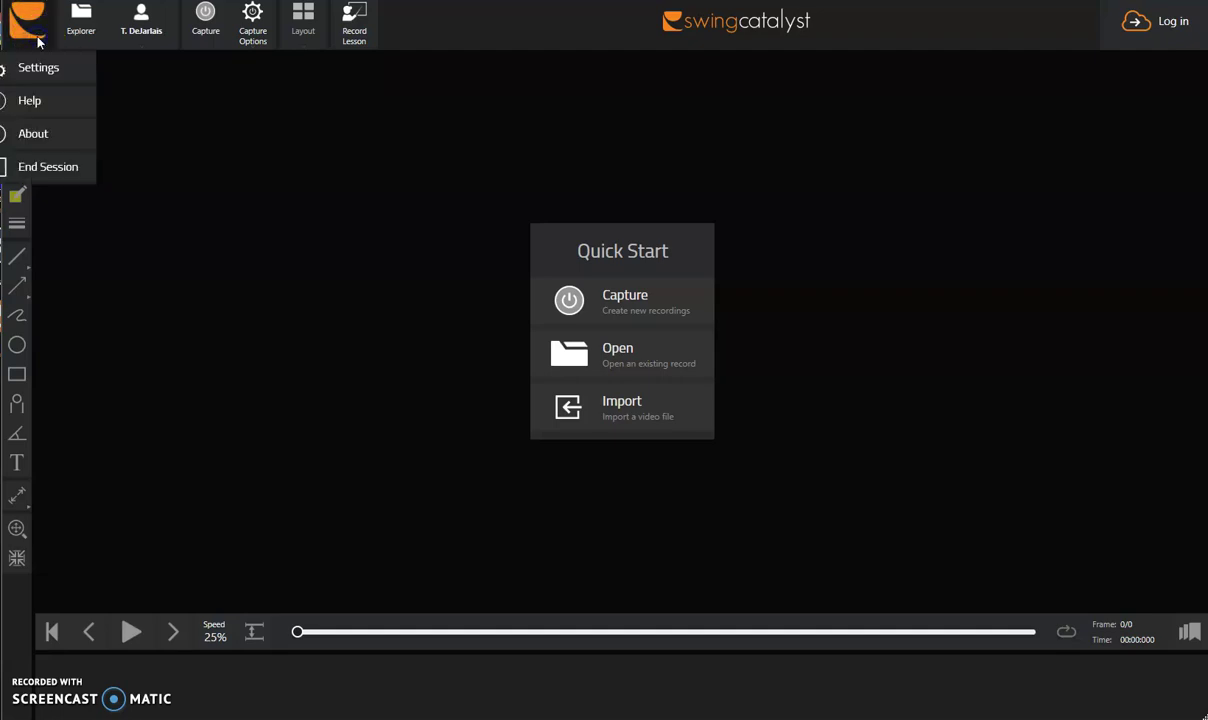
{"action": "left_click", "coordinate": [47, 167]}
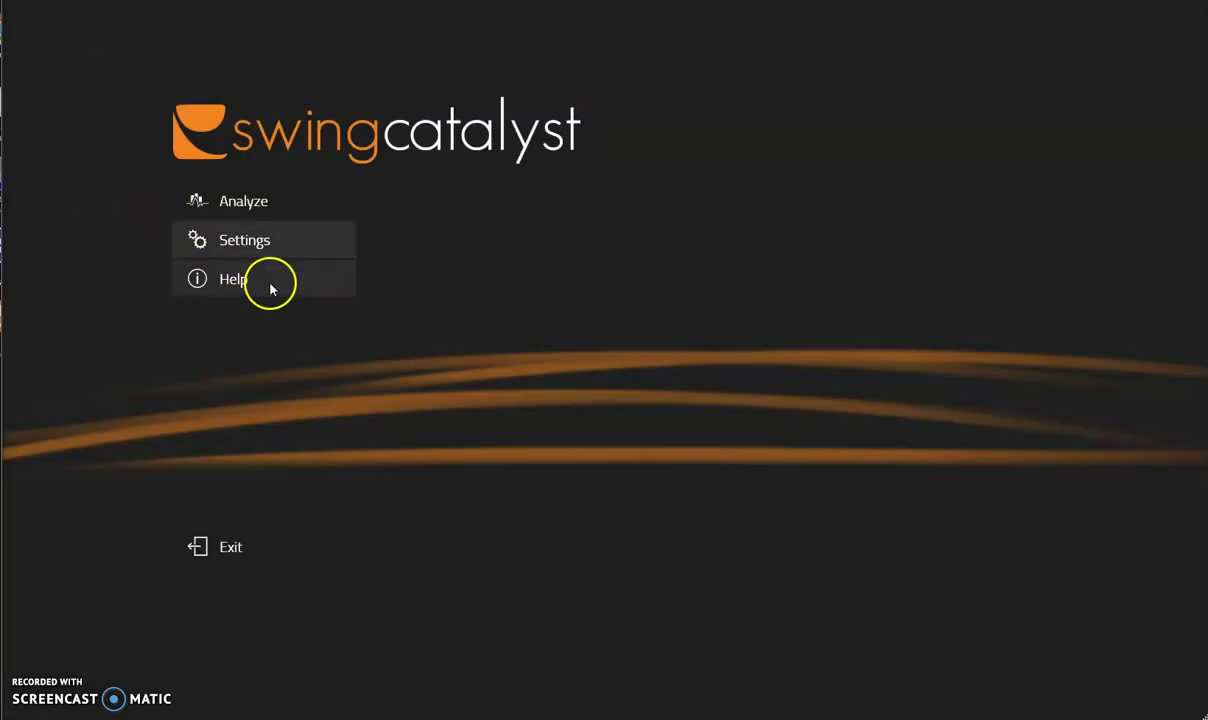
{"action": "left_click", "coordinate": [255, 284]}
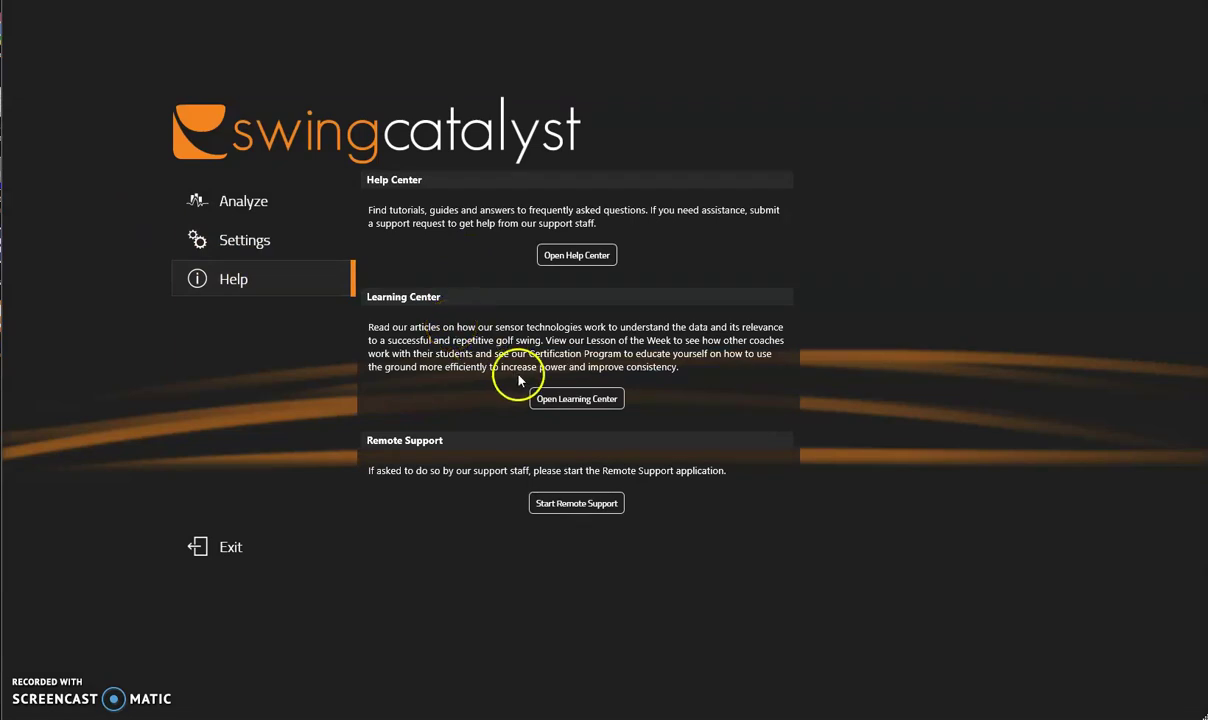
{"action": "left_click", "coordinate": [585, 403]}
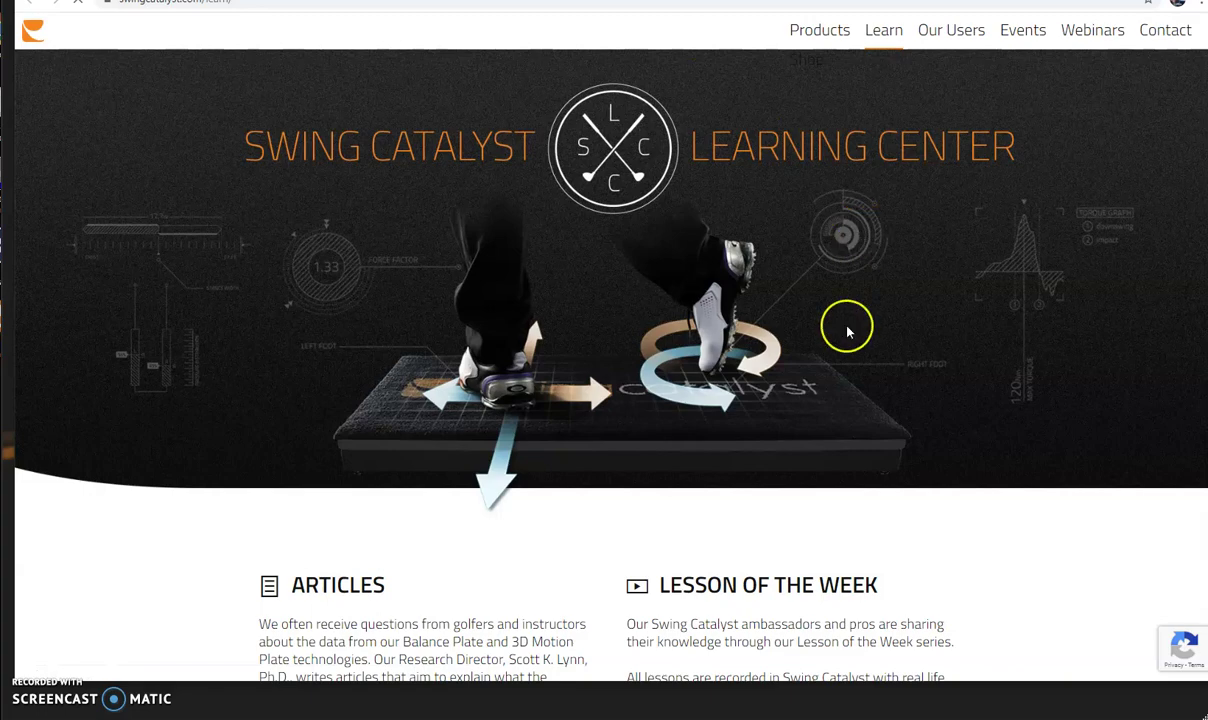
Scroll through the Learning Center web page, then switch back to Swing Catalyst's Help screen.
{"action": "scroll", "coordinate": [849, 326], "scroll_direction": "down", "scroll_amount": 8}
{"action": "scroll", "coordinate": [848, 329], "scroll_direction": "up", "scroll_amount": 8}
{"action": "scroll", "coordinate": [848, 332], "scroll_direction": "down", "scroll_amount": 8}
{"action": "scroll", "coordinate": [848, 332], "scroll_direction": "up", "scroll_amount": 8}
{"action": "left_click", "coordinate": [1138, 50]}
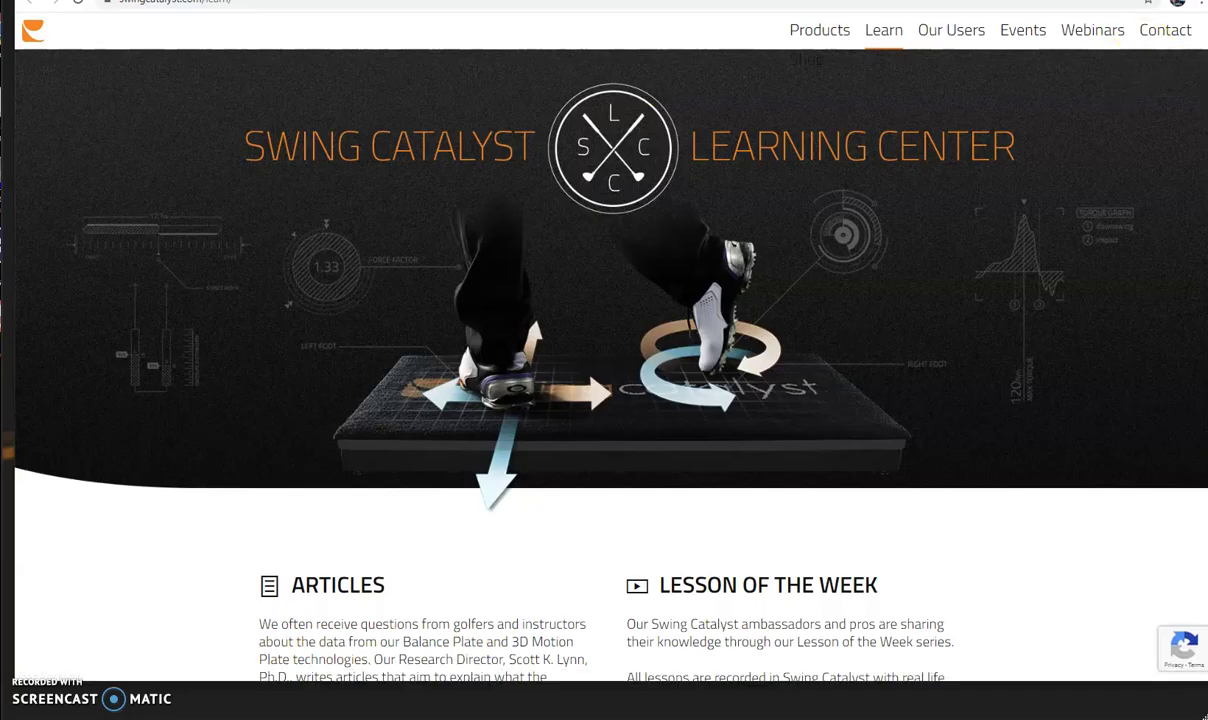
{"action": "key", "text": "alt+Tab"}
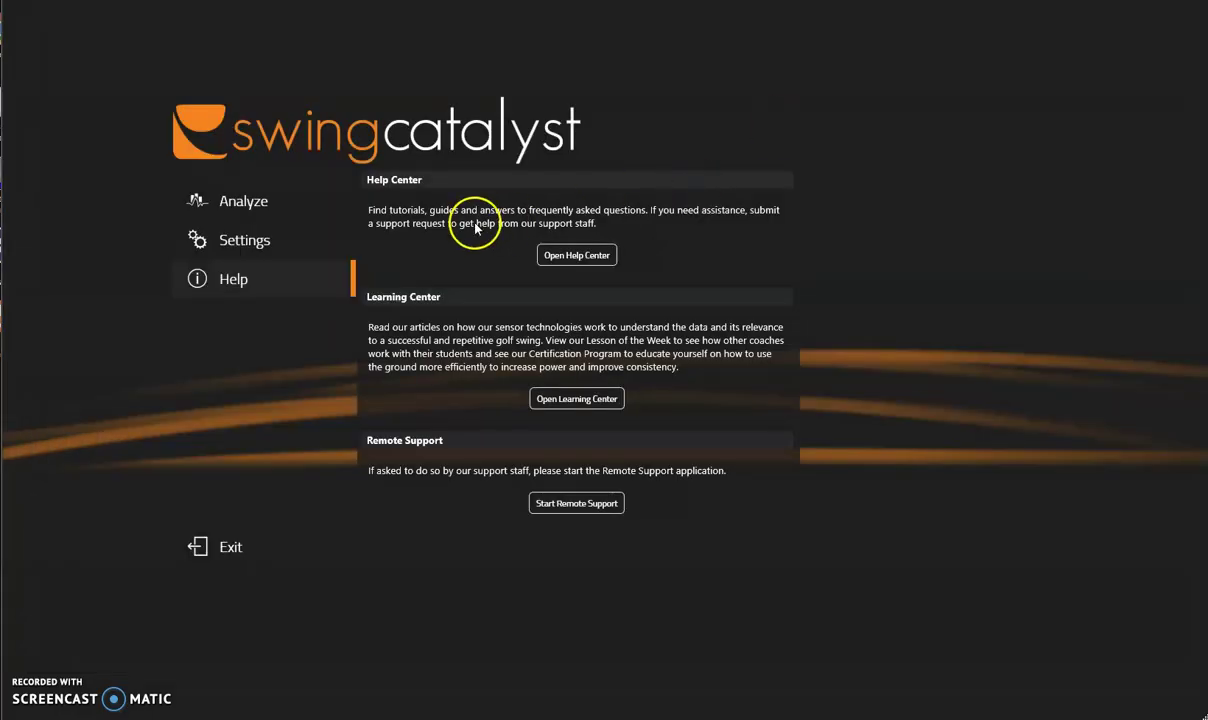
{"action": "left_click", "coordinate": [565, 255]}
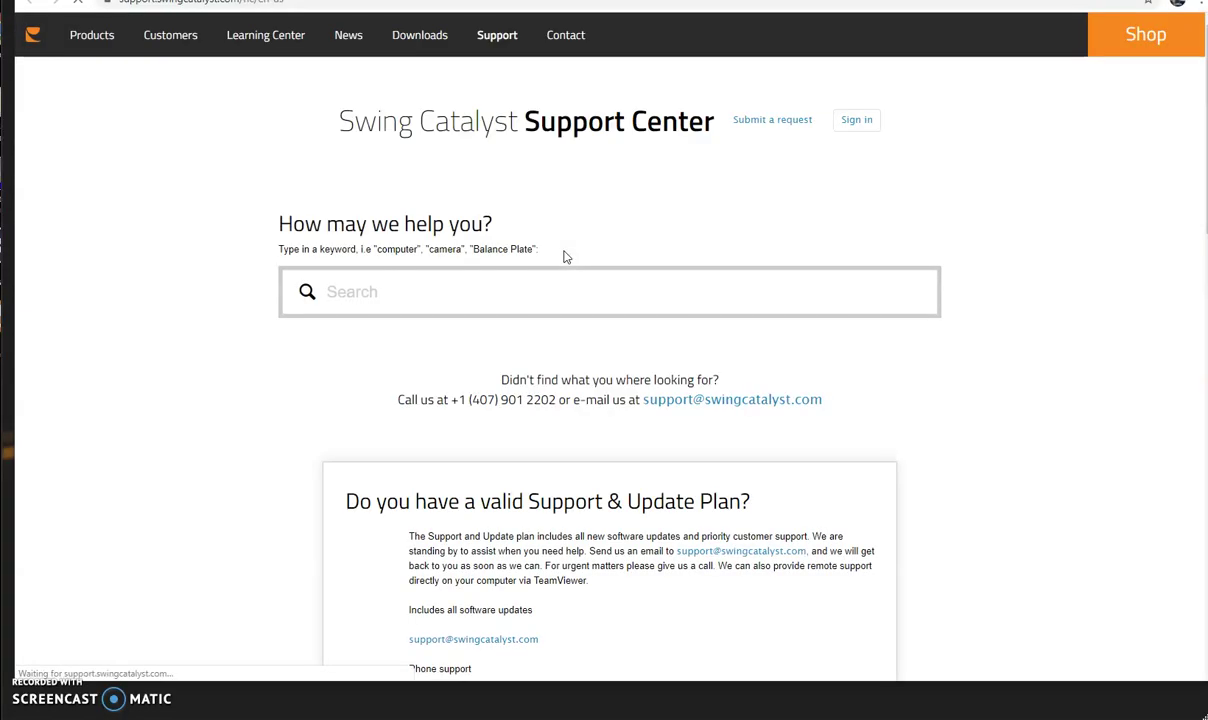
{"action": "left_click", "coordinate": [530, 280]}
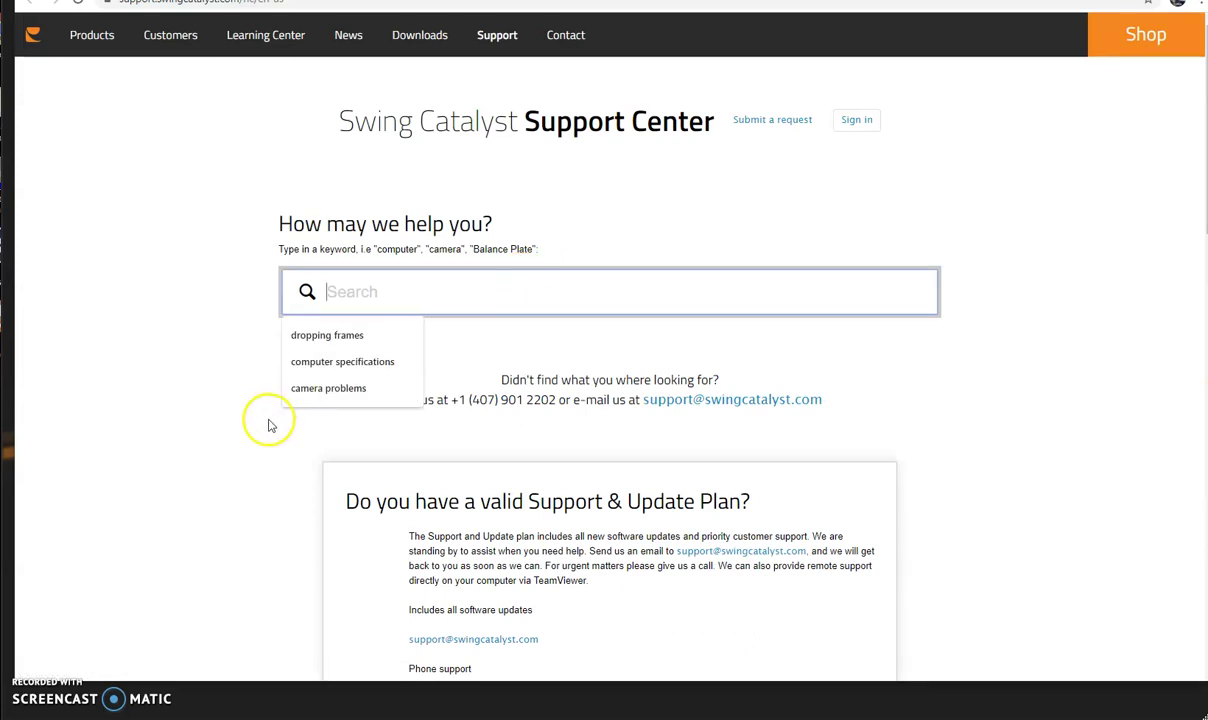
{"action": "left_click", "coordinate": [363, 392]}
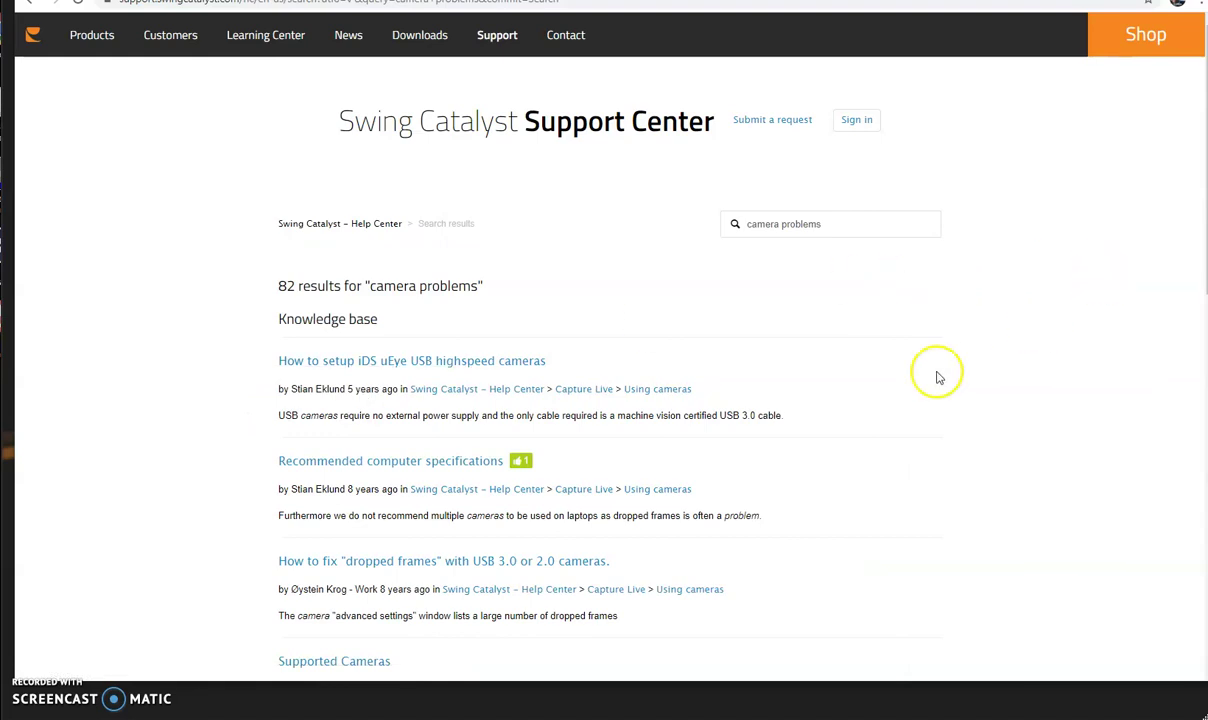
{"action": "scroll", "coordinate": [905, 400], "scroll_direction": "down", "scroll_amount": 7}
{"action": "scroll", "coordinate": [903, 404], "scroll_direction": "up", "scroll_amount": 7}
{"action": "key", "text": "alt+F4"}
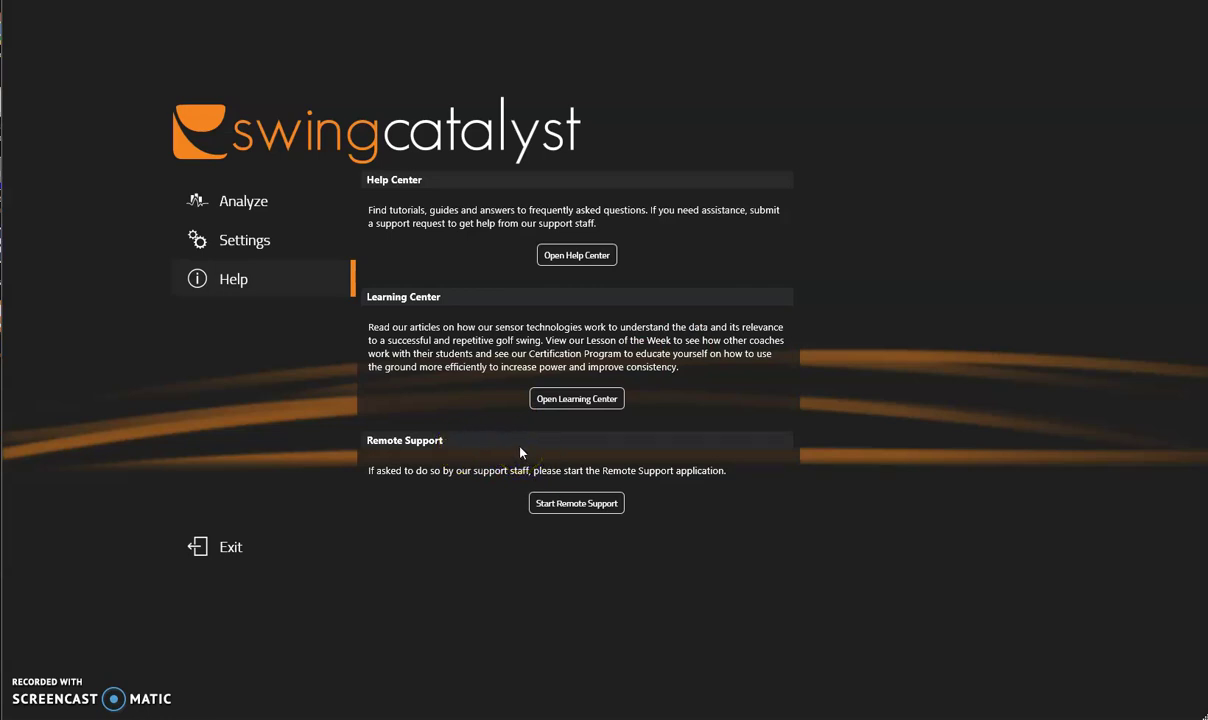
Launch Remote Support until it shows Ready to connect, close it, and collapse the Help panel.
{"action": "left_click", "coordinate": [582, 505]}
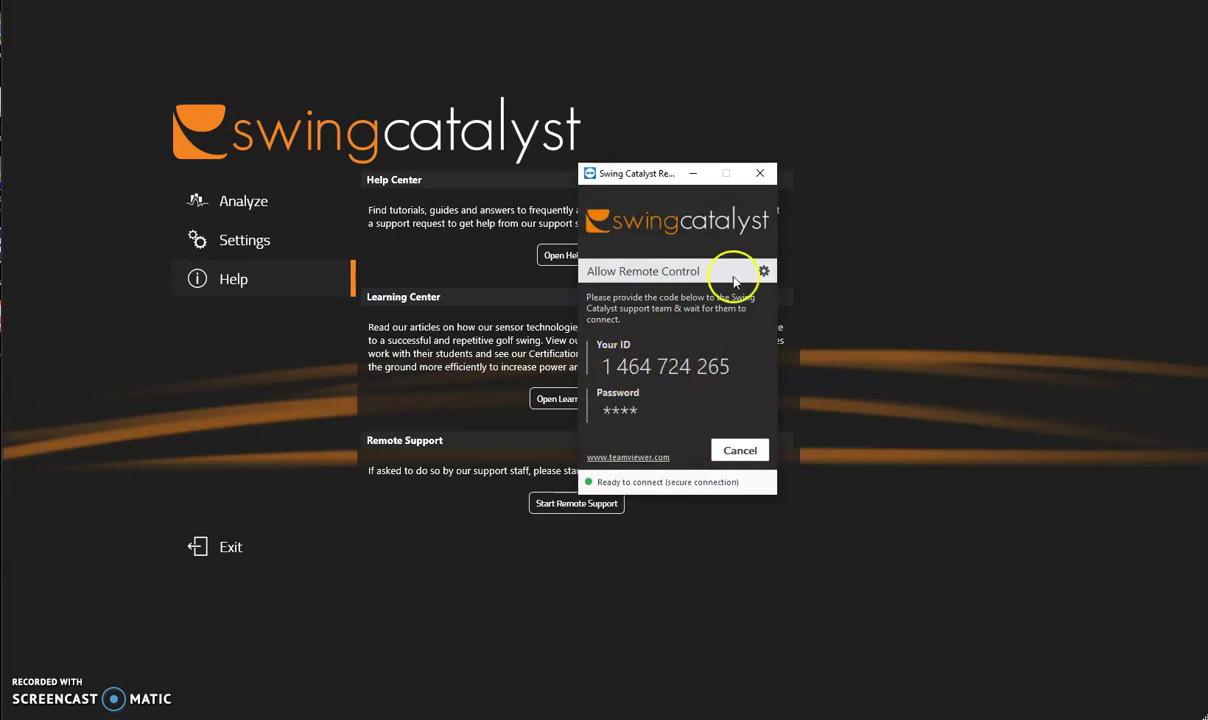
{"action": "left_click", "coordinate": [760, 174]}
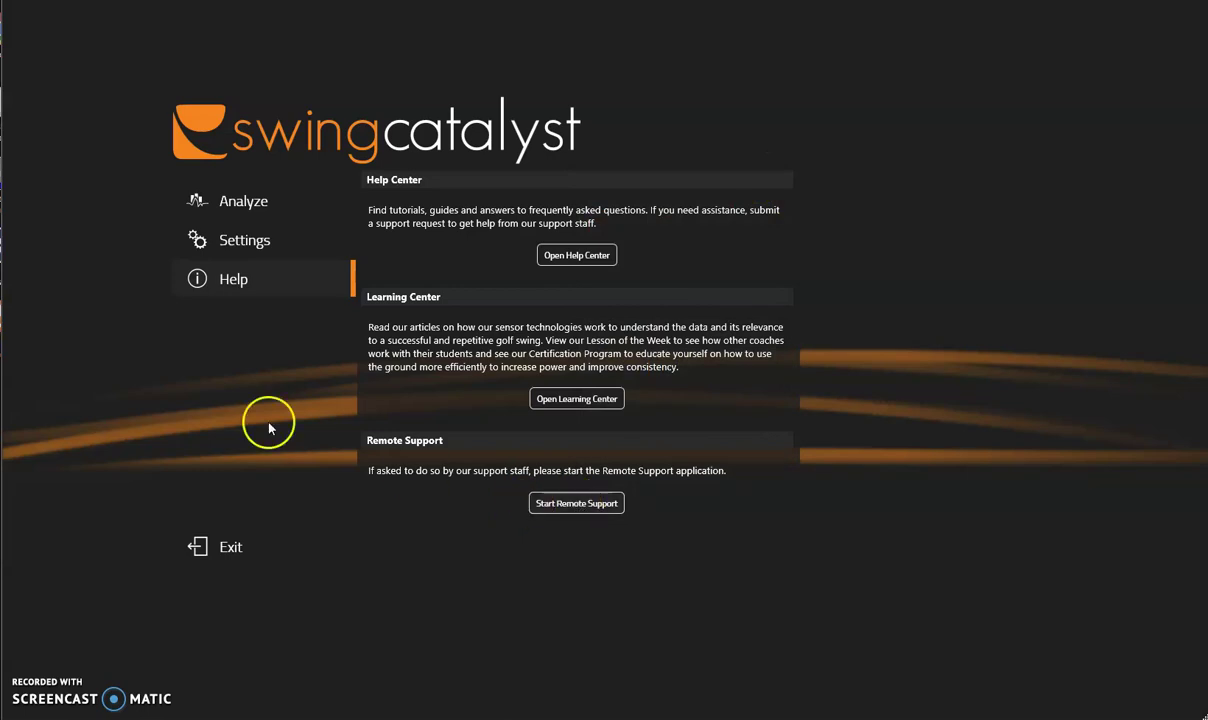
{"action": "left_click", "coordinate": [268, 285]}
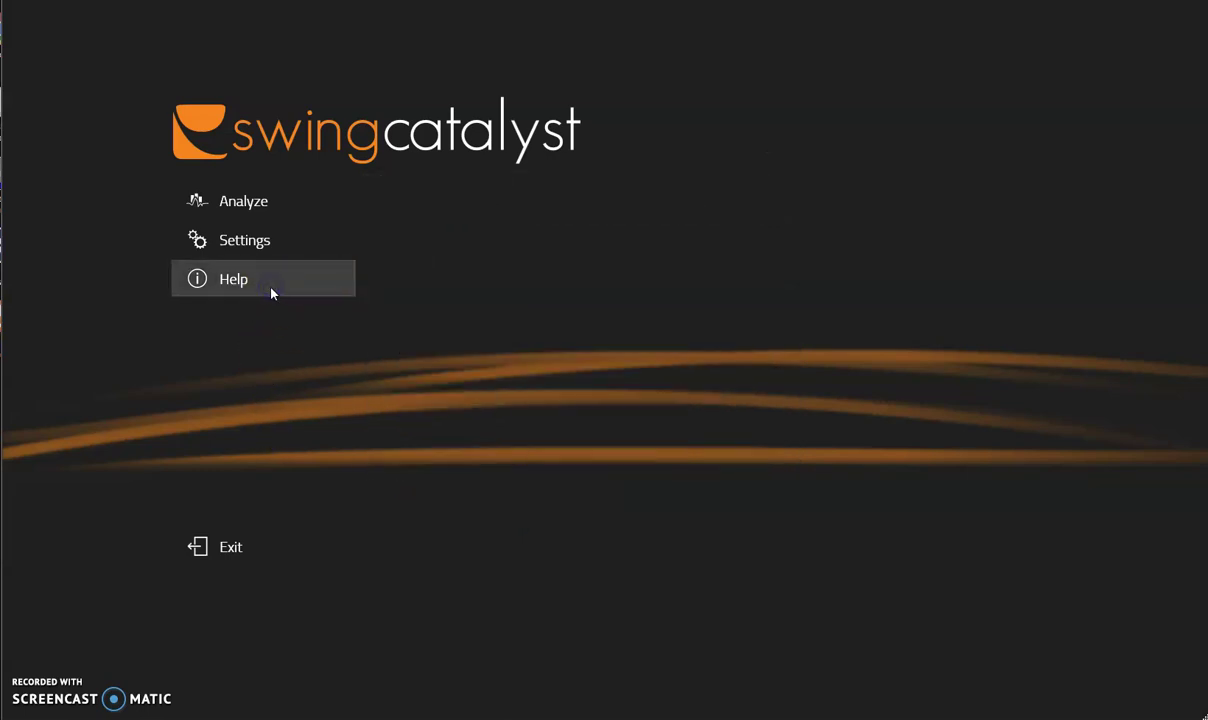